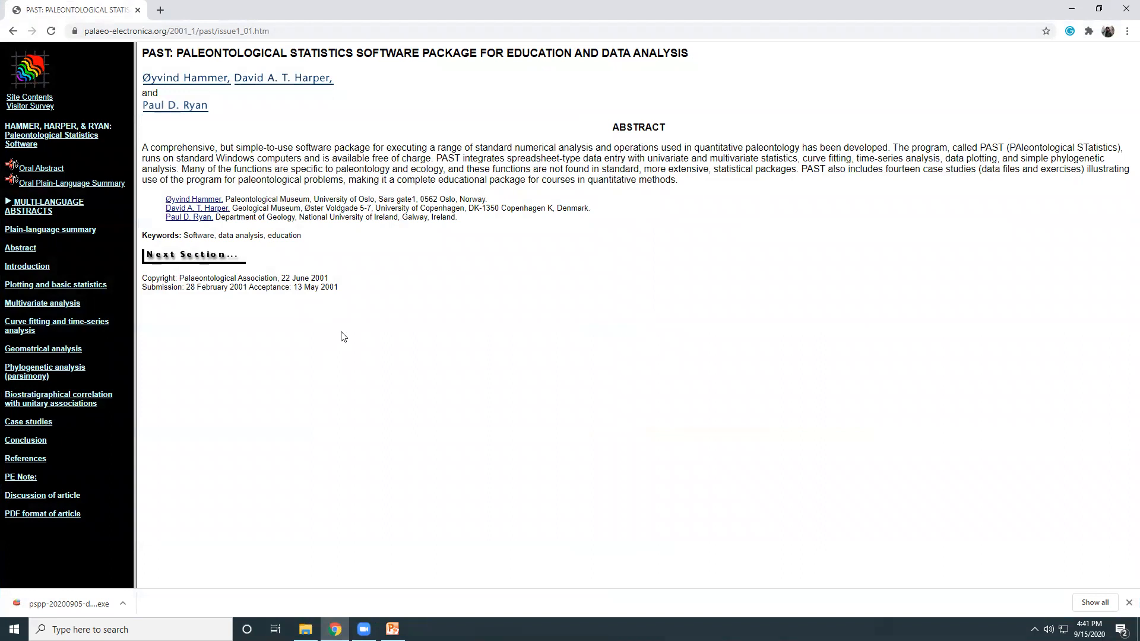
Minimize the browser, launch Past 4.03 from the desktop and enlarge its window beside the open file folder
{"action": "left_click", "coordinate": [1079, 6]}
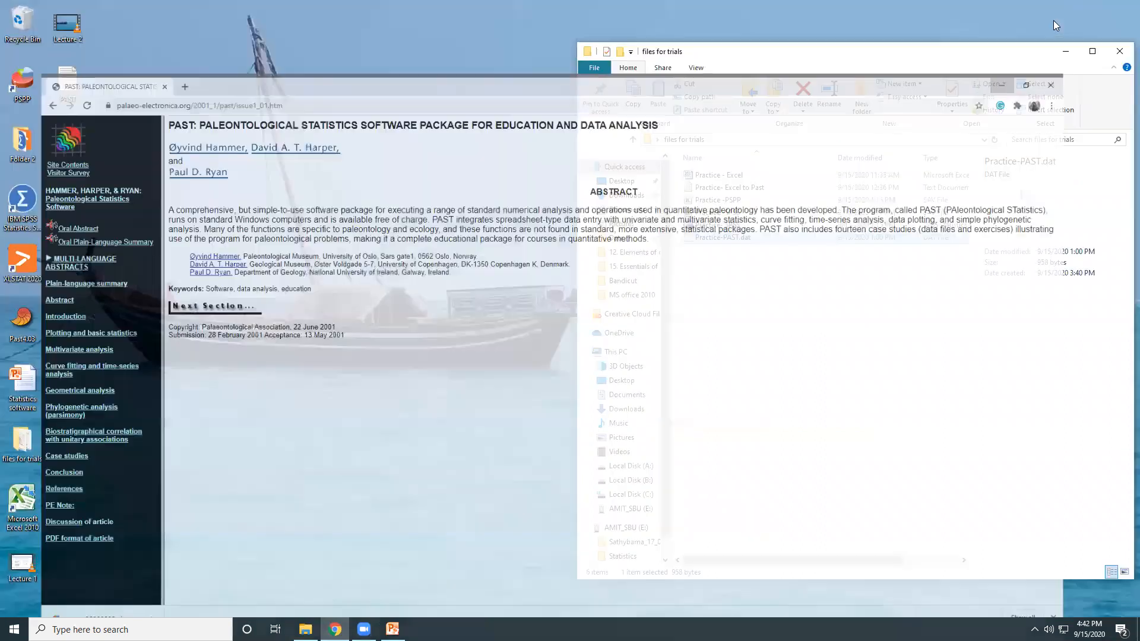
{"action": "double_click", "coordinate": [24, 331]}
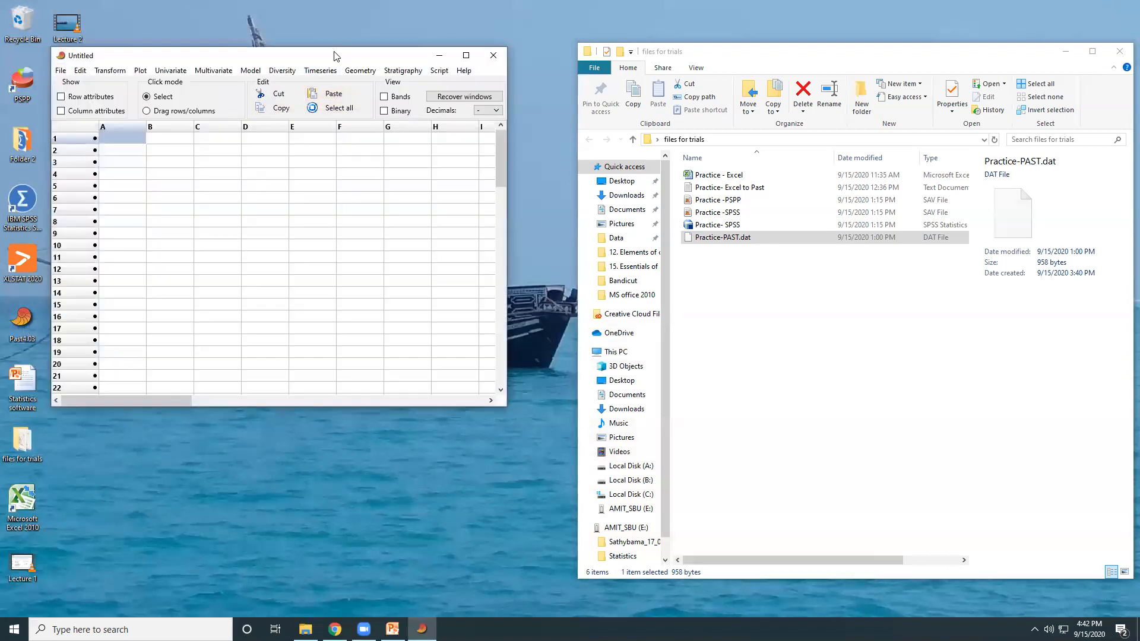
{"action": "double_click", "coordinate": [334, 53]}
{"action": "double_click", "coordinate": [143, 7]}
{"action": "double_click", "coordinate": [246, 48]}
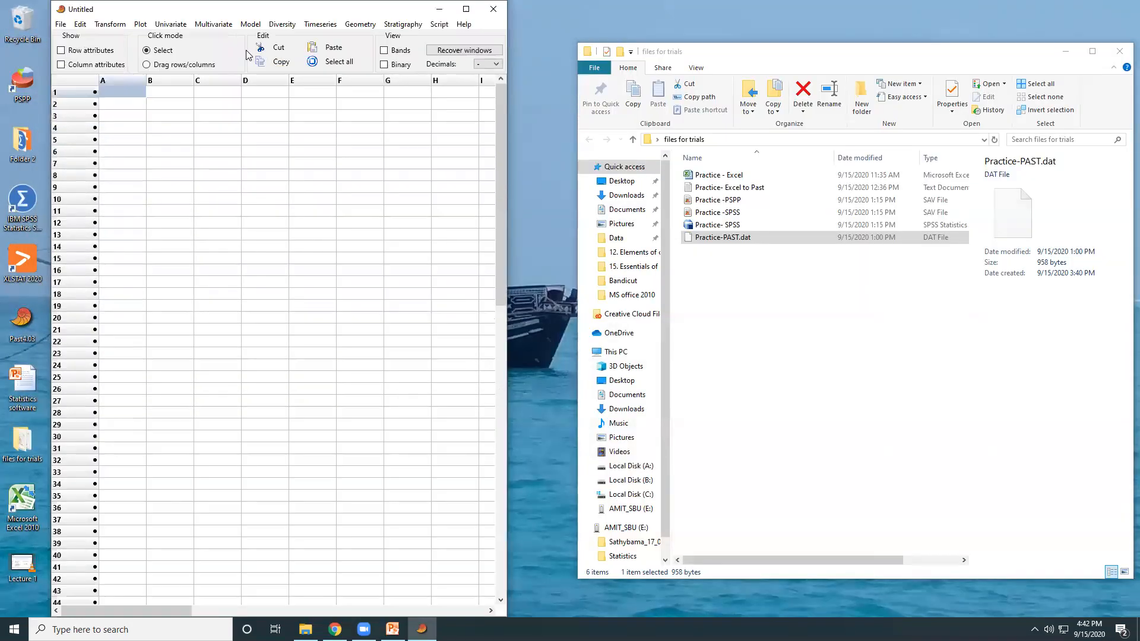
{"action": "double_click", "coordinate": [244, 8]}
{"action": "left_click", "coordinate": [466, 52]}
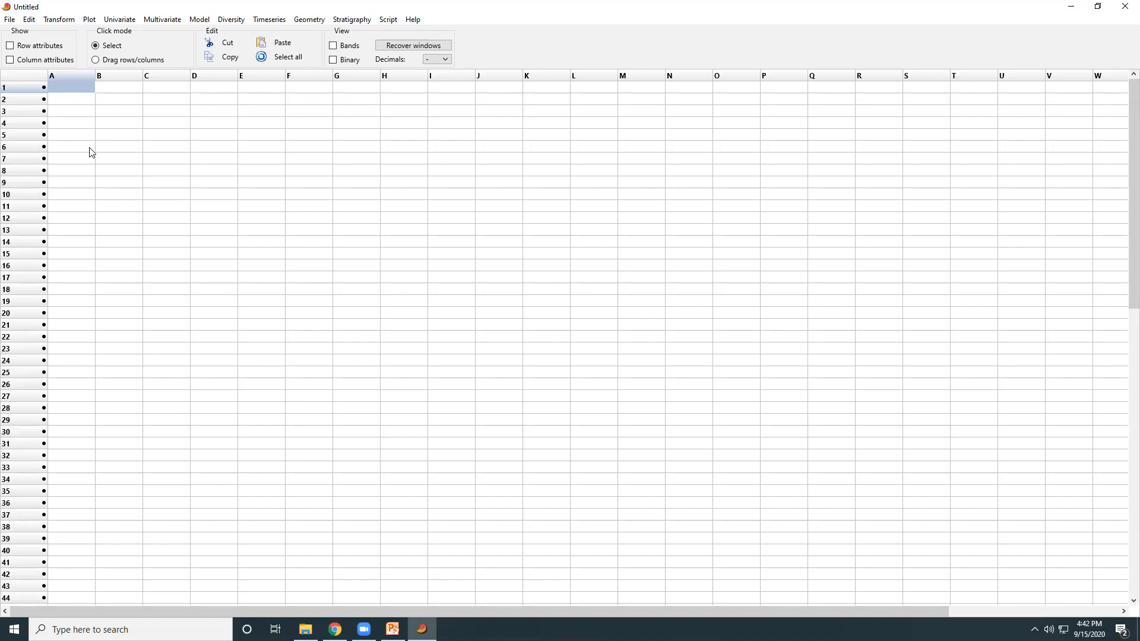
{"action": "left_click", "coordinate": [1098, 7]}
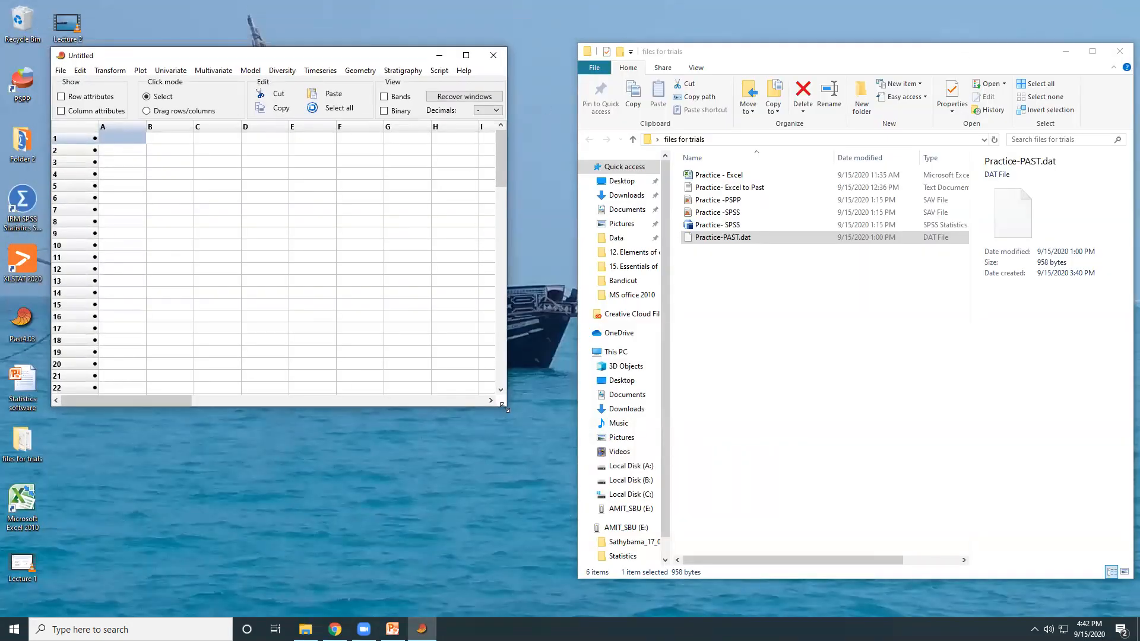
{"action": "left_click_drag", "start_coordinate": [503, 409], "coordinate": [537, 613]}
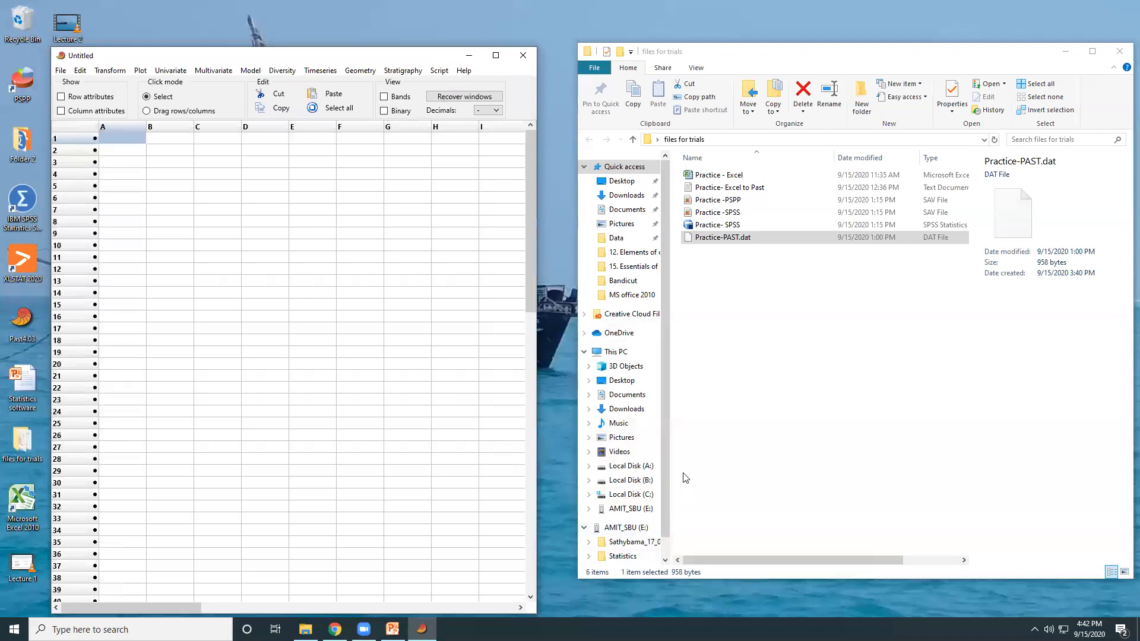
Open the Practice - Excel workbook beside PAST, and show both row and column attributes in the empty PAST sheet
{"action": "double_click", "coordinate": [719, 175]}
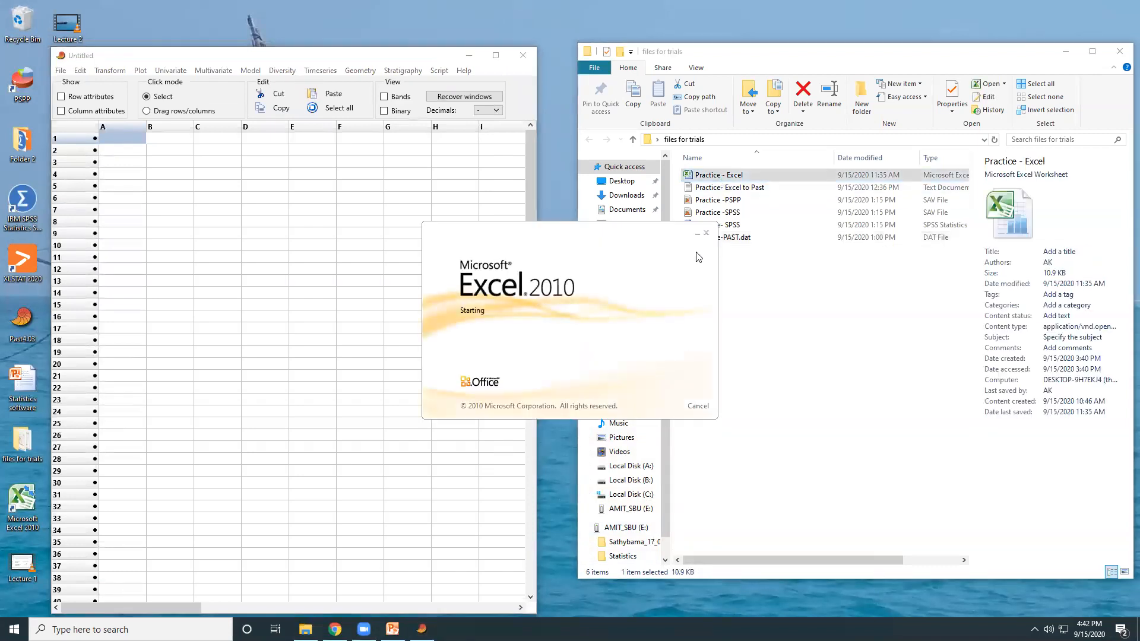
{"action": "left_click_drag", "start_coordinate": [168, 8], "coordinate": [687, 96]}
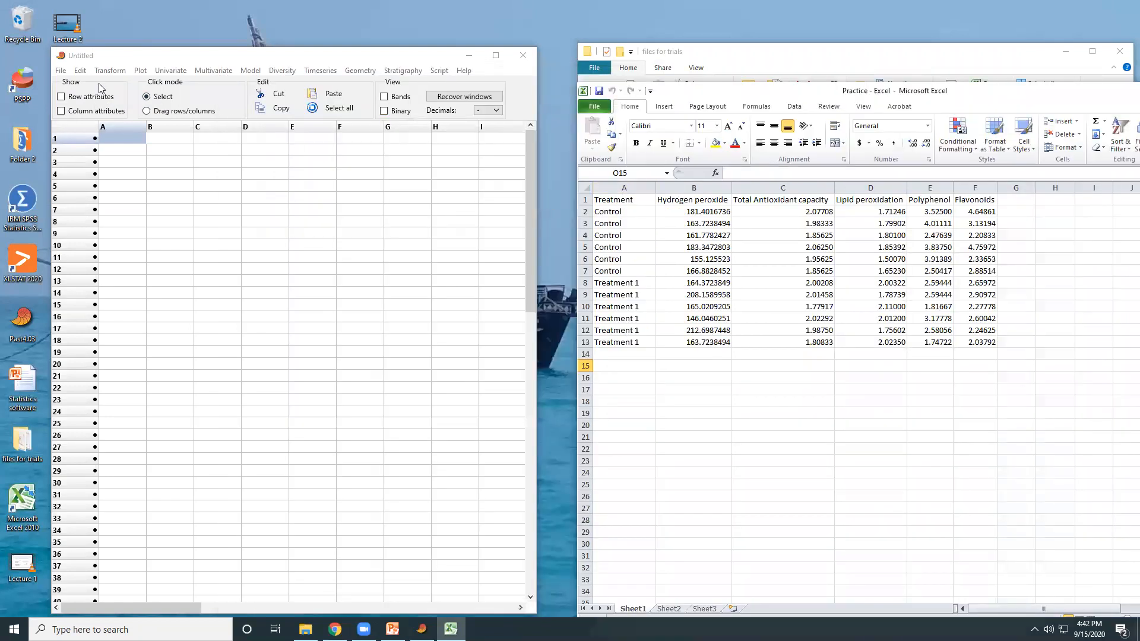
{"action": "left_click", "coordinate": [88, 101]}
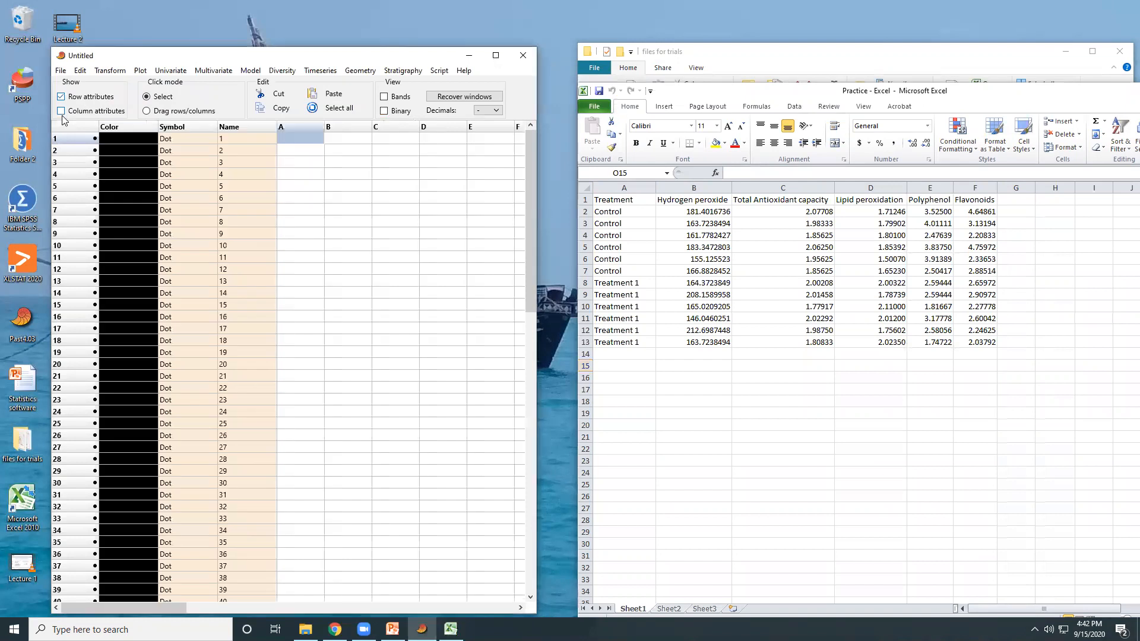
{"action": "left_click", "coordinate": [62, 112]}
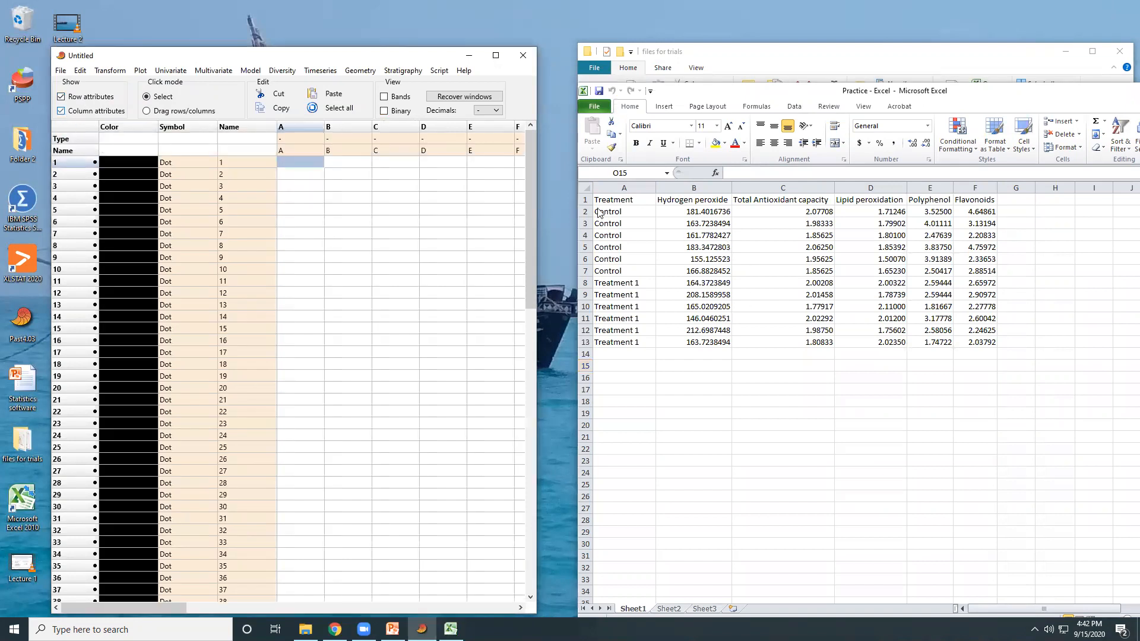
Copy the Treatment and Hydrogen peroxide columns with headers from Excel into the maximized PAST sheet, starting at column A's name cell
{"action": "left_click", "coordinate": [615, 200]}
{"action": "left_click_drag", "start_coordinate": [615, 200], "coordinate": [693, 338]}
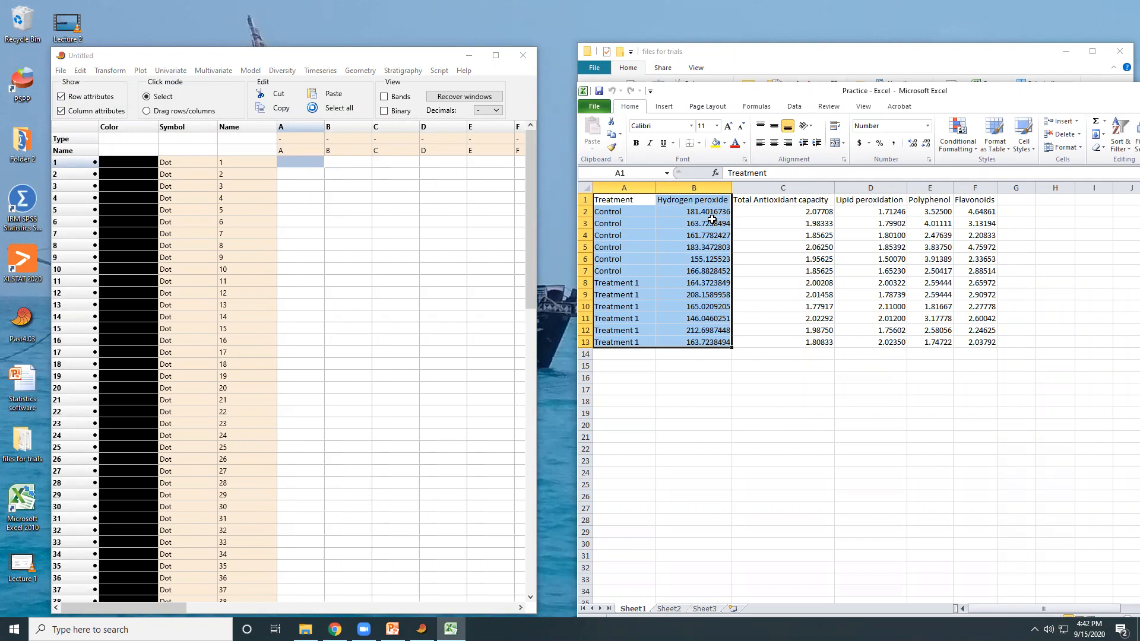
{"action": "key", "text": "ctrl+c"}
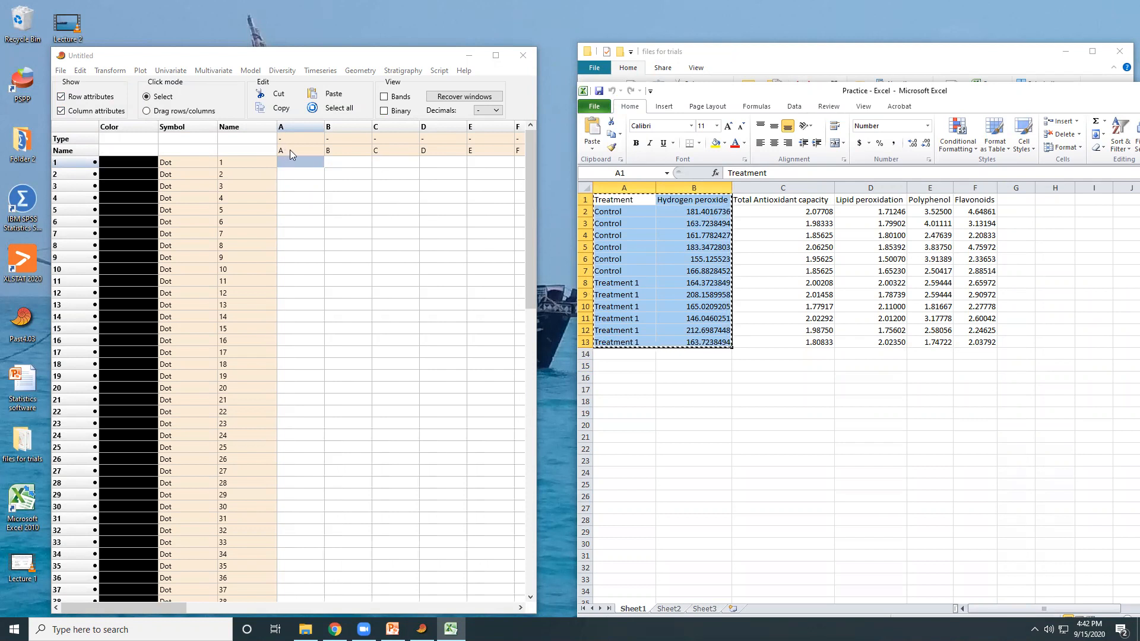
{"action": "left_click", "coordinate": [496, 55]}
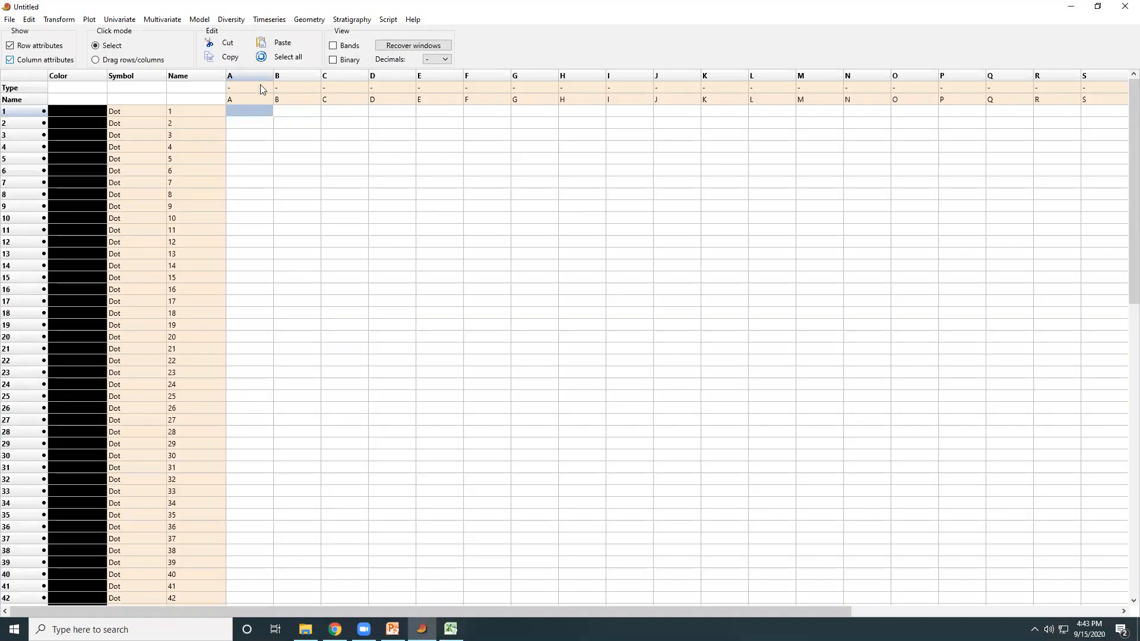
{"action": "left_click", "coordinate": [241, 97]}
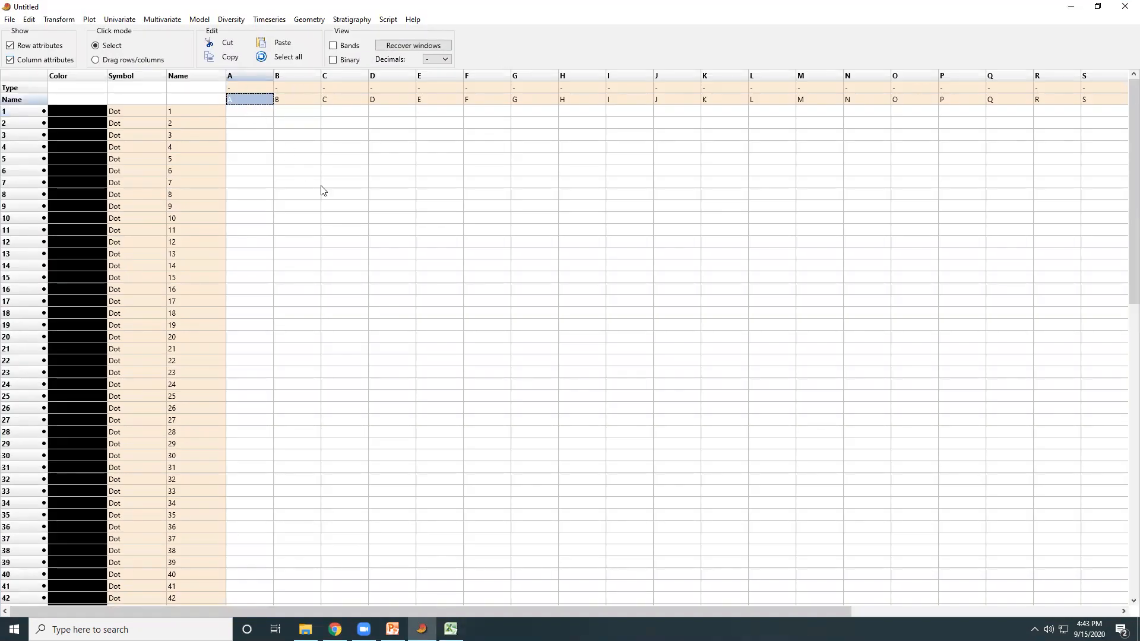
{"action": "key", "text": "ctrl+v"}
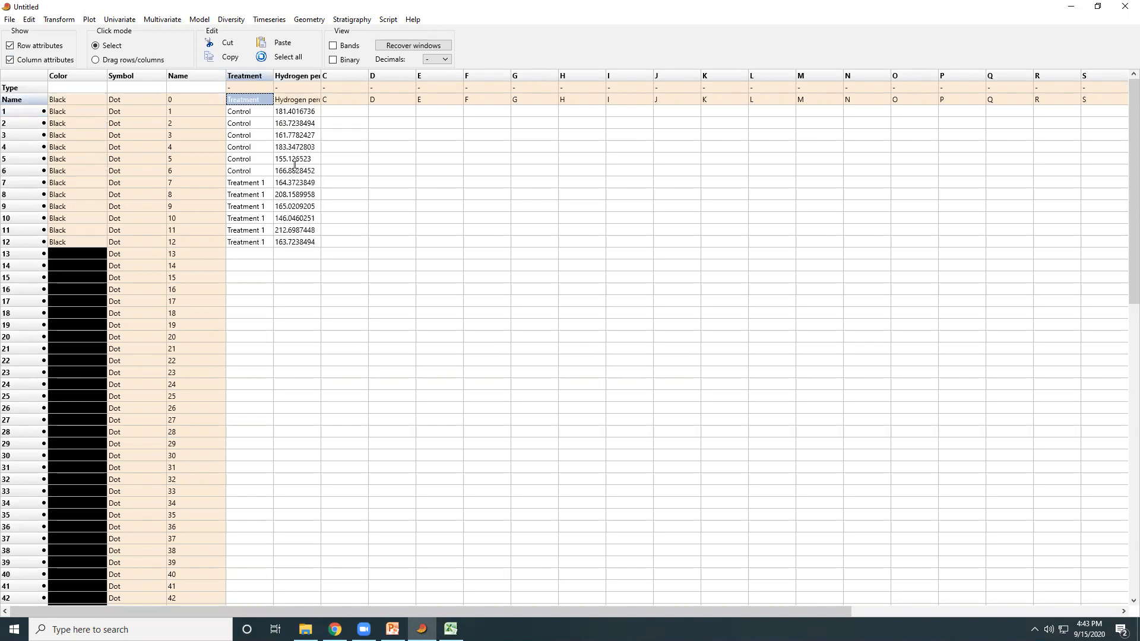
Set the Treatment column's type to Group and leave the Hydrogen peroxide column's type unspecified
{"action": "left_click", "coordinate": [256, 88]}
{"action": "left_click", "coordinate": [255, 87]}
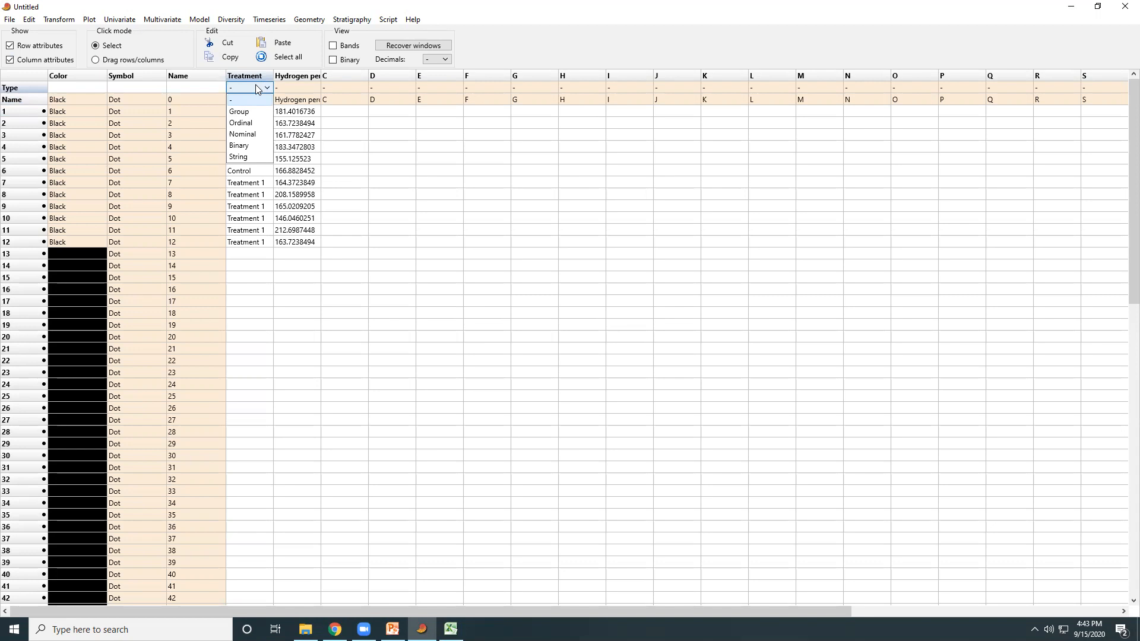
{"action": "left_click", "coordinate": [247, 113]}
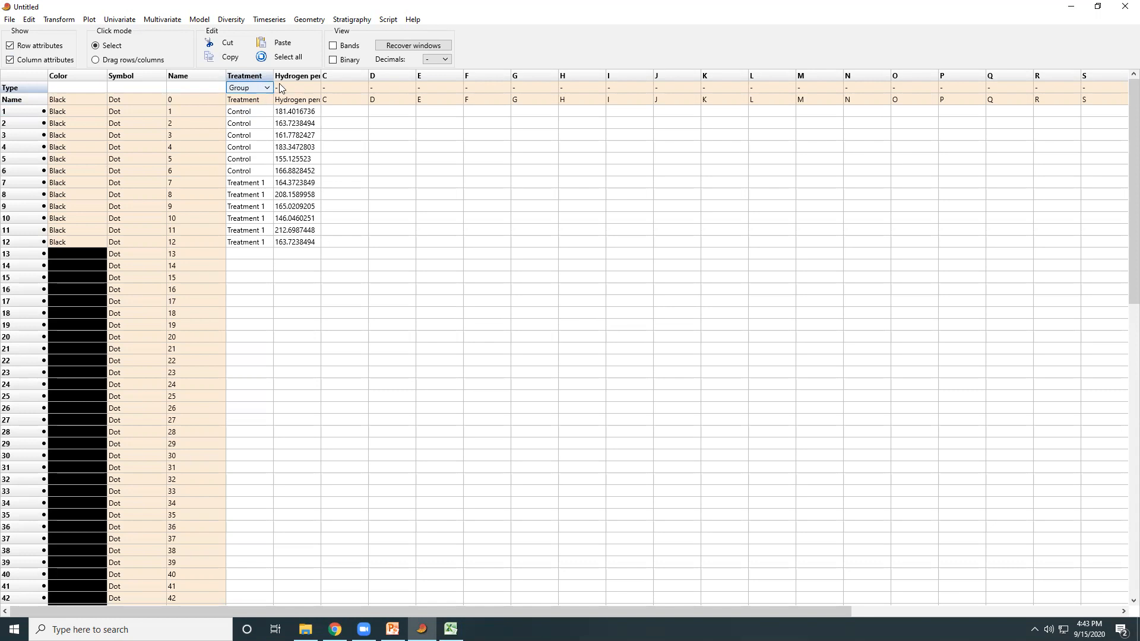
{"action": "left_click", "coordinate": [303, 89]}
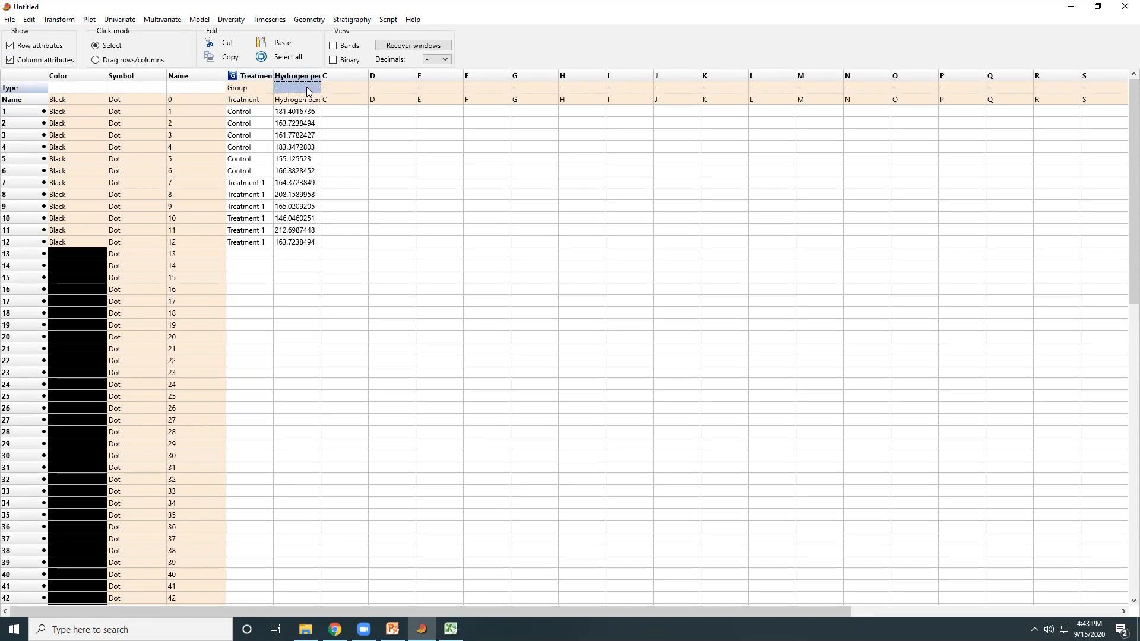
{"action": "left_click", "coordinate": [308, 90]}
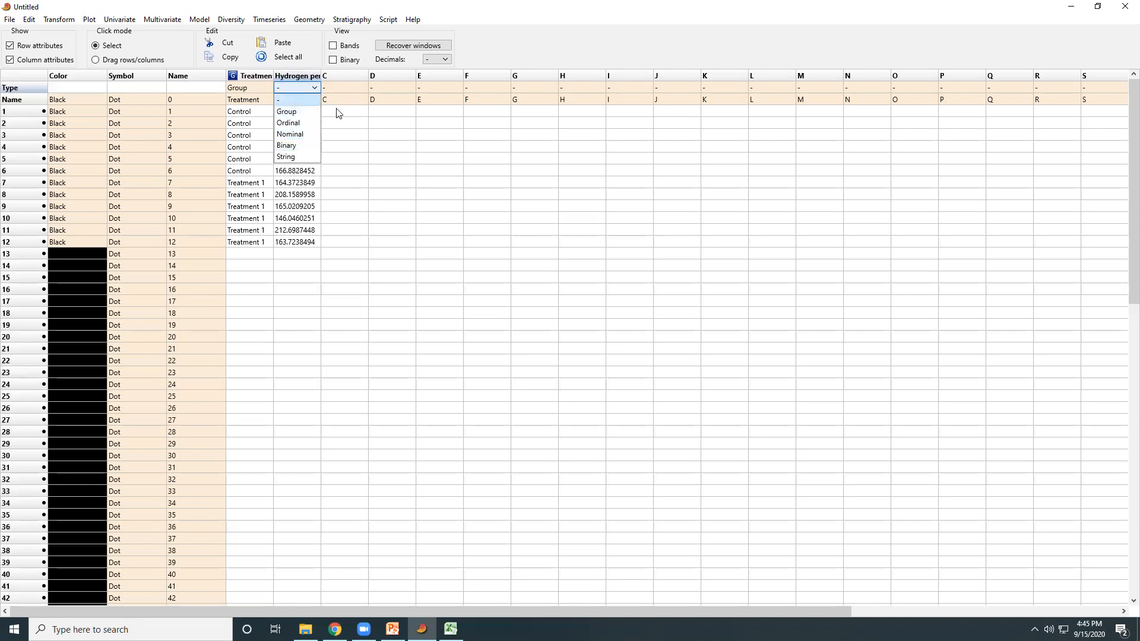
{"action": "left_click", "coordinate": [355, 113]}
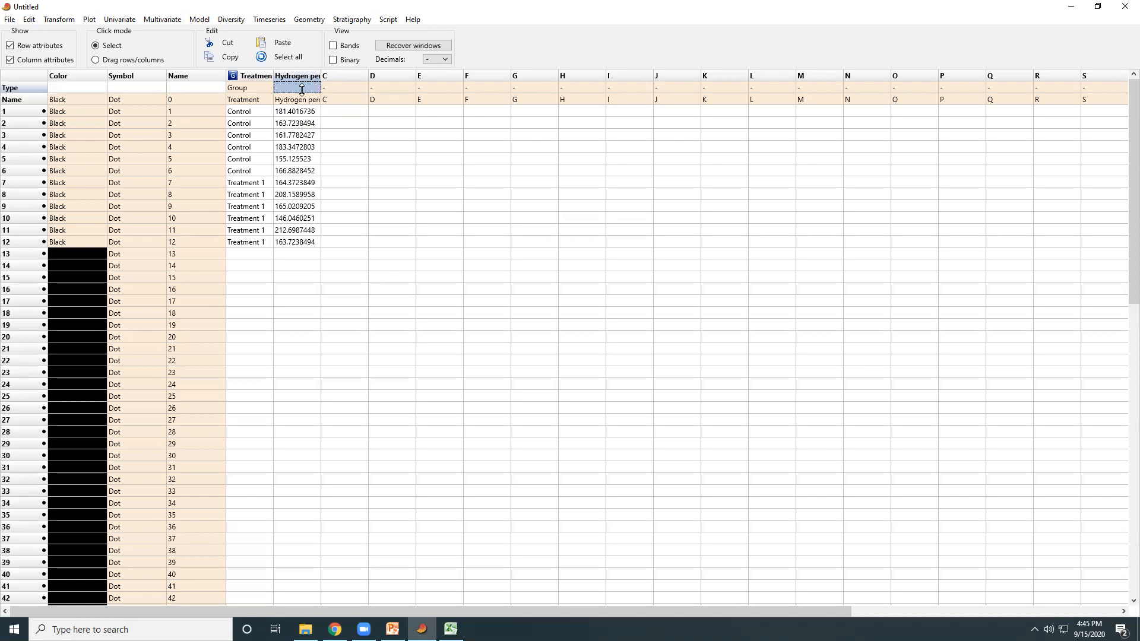
Hide the row and column attributes and select all Treatment and Hydrogen peroxide data in rows 1 to 12
{"action": "left_click", "coordinate": [24, 50]}
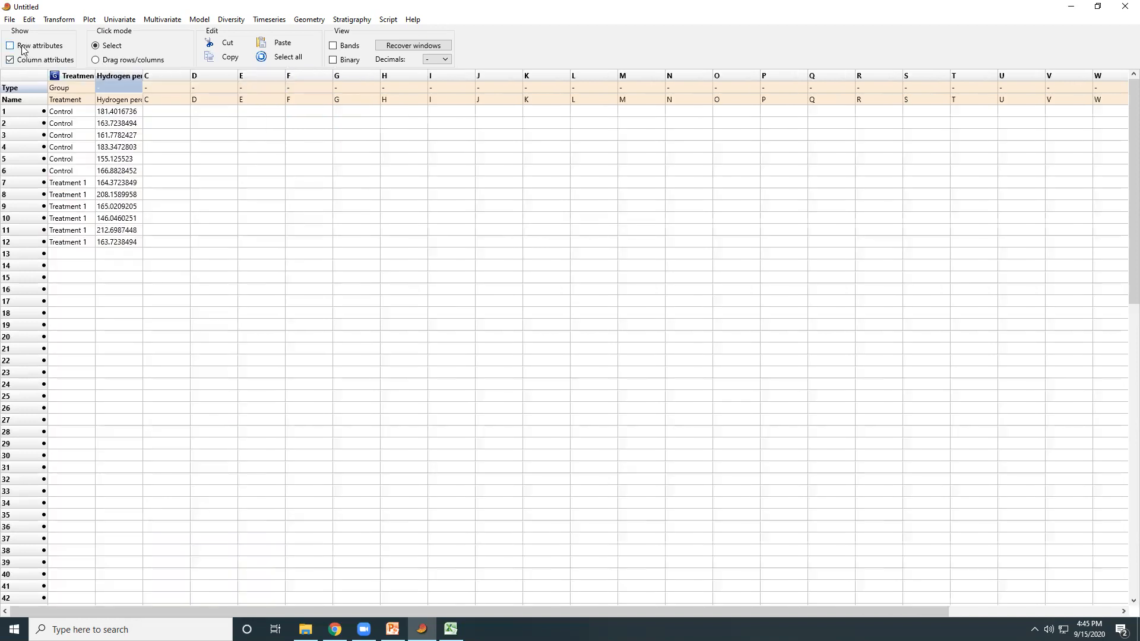
{"action": "left_click", "coordinate": [12, 60]}
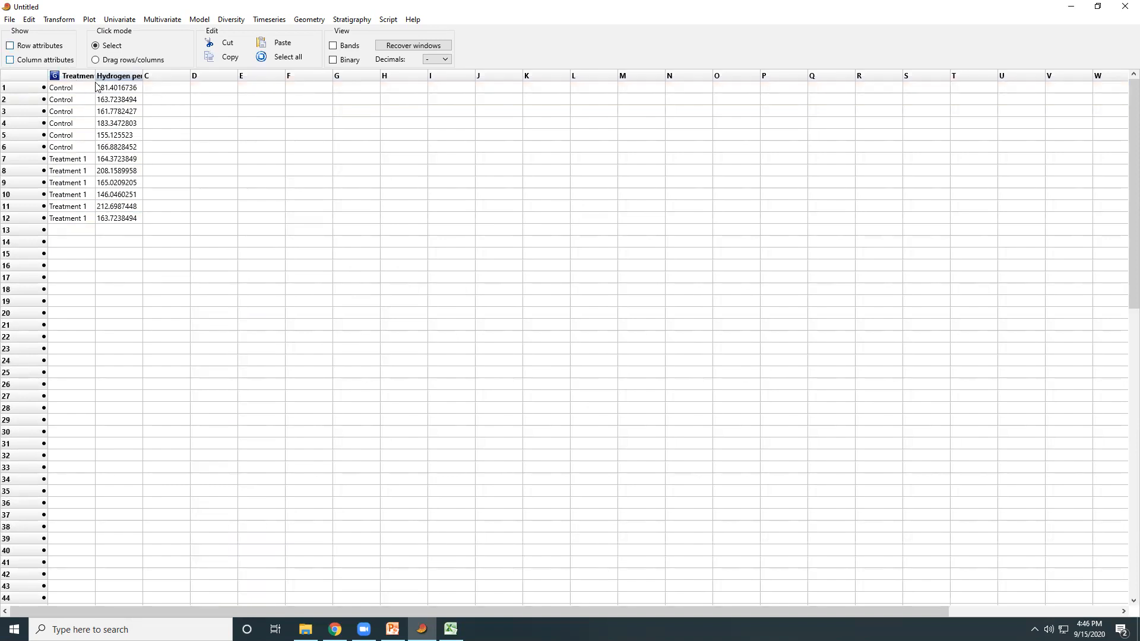
{"action": "left_click_drag", "start_coordinate": [80, 77], "coordinate": [126, 220]}
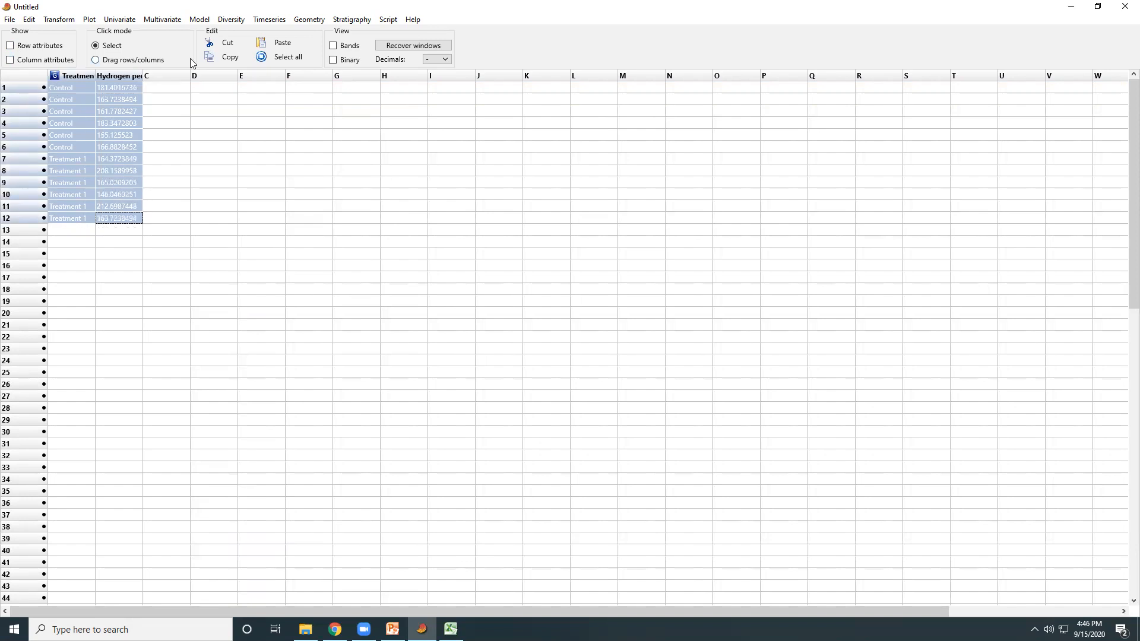
{"action": "left_click", "coordinate": [119, 20]}
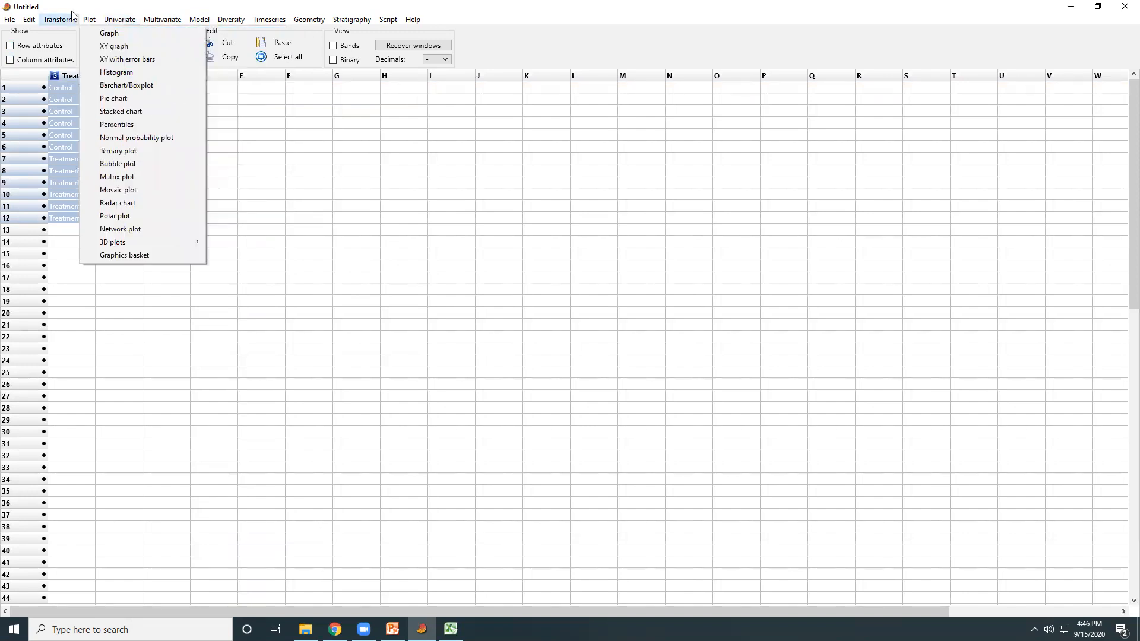
{"action": "mouse_move", "coordinate": [31, 20]}
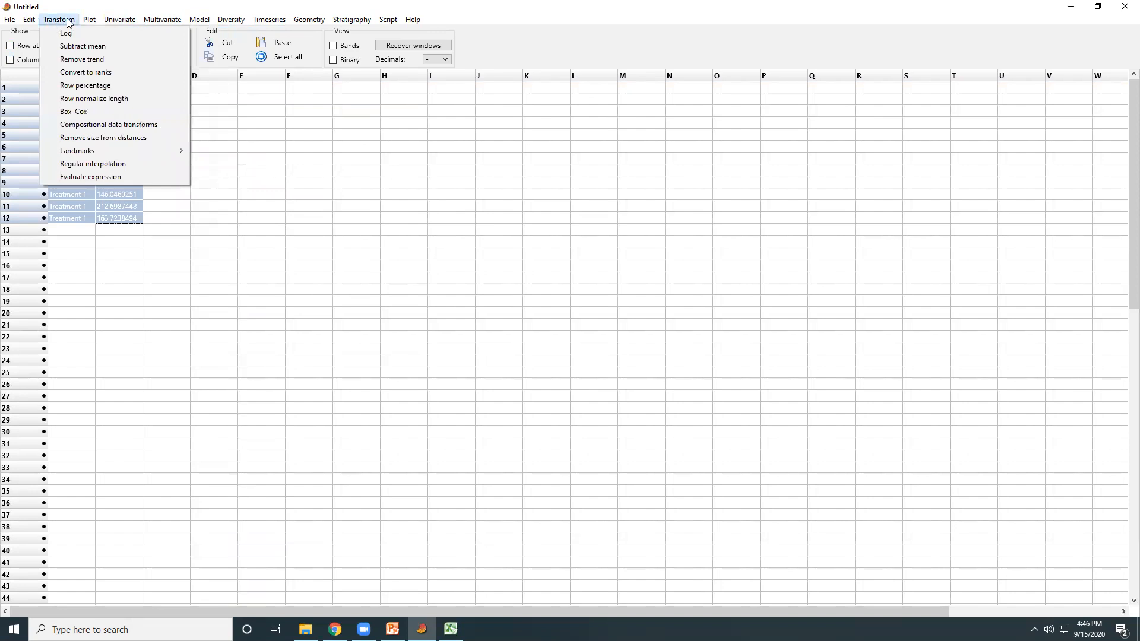
{"action": "mouse_move", "coordinate": [86, 21]}
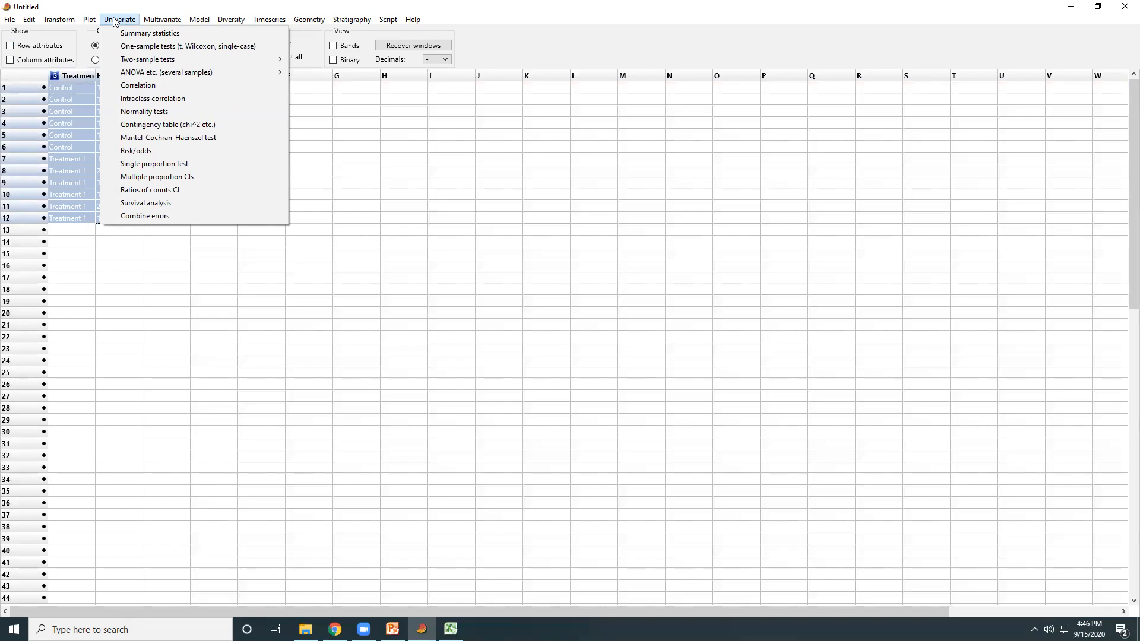
{"action": "mouse_move", "coordinate": [154, 23]}
{"action": "mouse_move", "coordinate": [203, 23]}
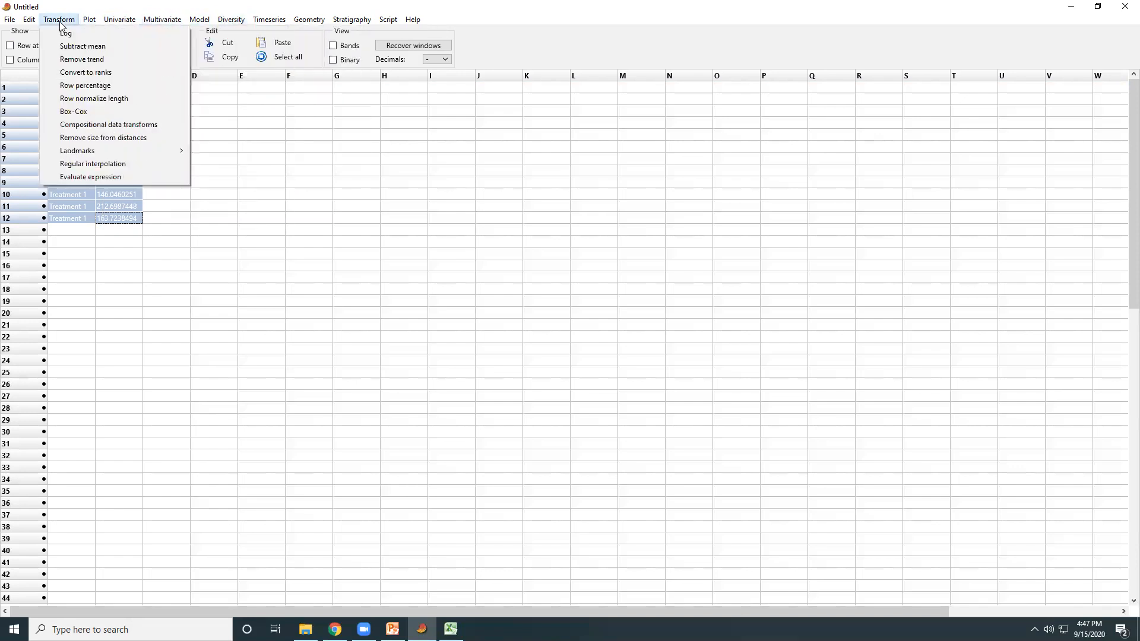
{"action": "mouse_move", "coordinate": [414, 37]}
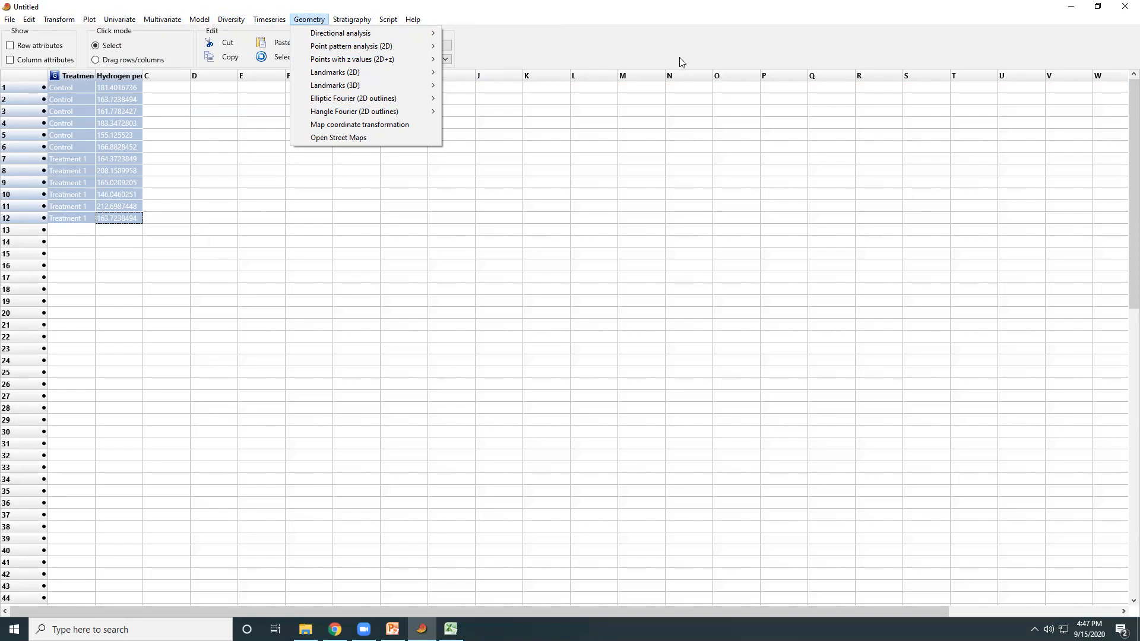
Restore the smaller PAST window and copy the Treatment and Hydrogen peroxide data in A1:B13 of the Excel workbook
{"action": "left_click", "coordinate": [1098, 7]}
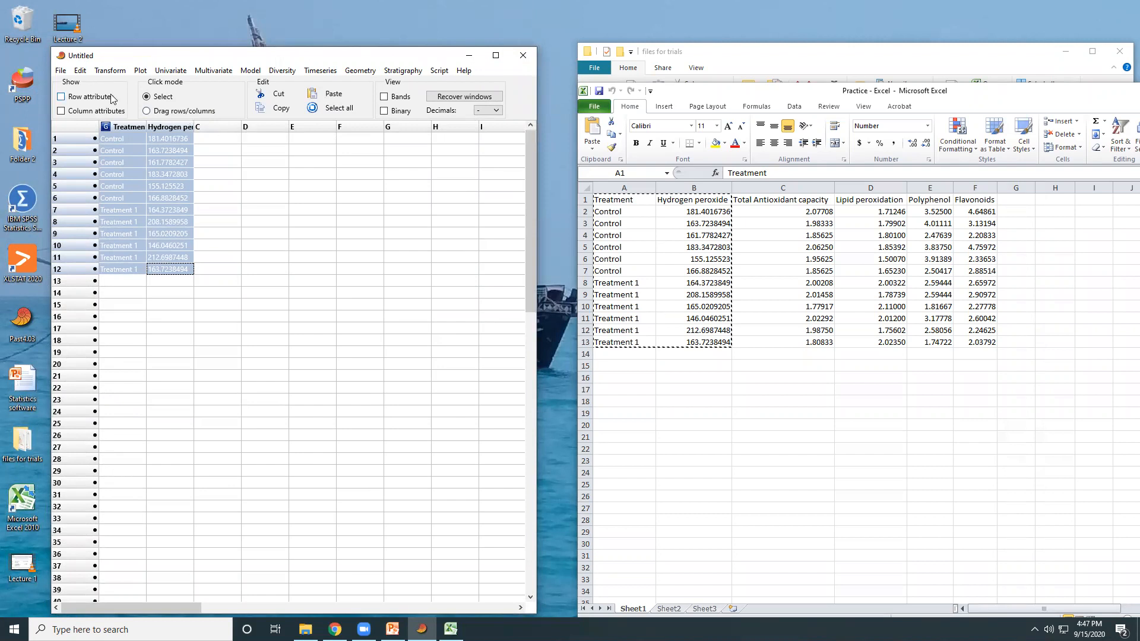
{"action": "left_click", "coordinate": [450, 629]}
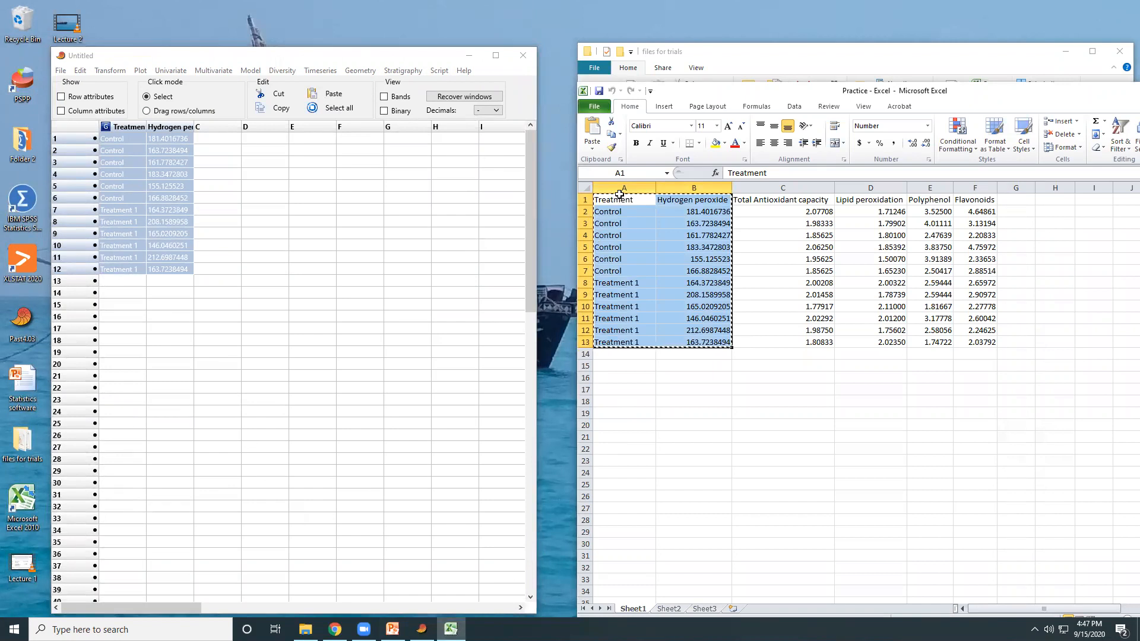
{"action": "left_click_drag", "start_coordinate": [619, 199], "coordinate": [685, 343]}
{"action": "right_click", "coordinate": [611, 215]}
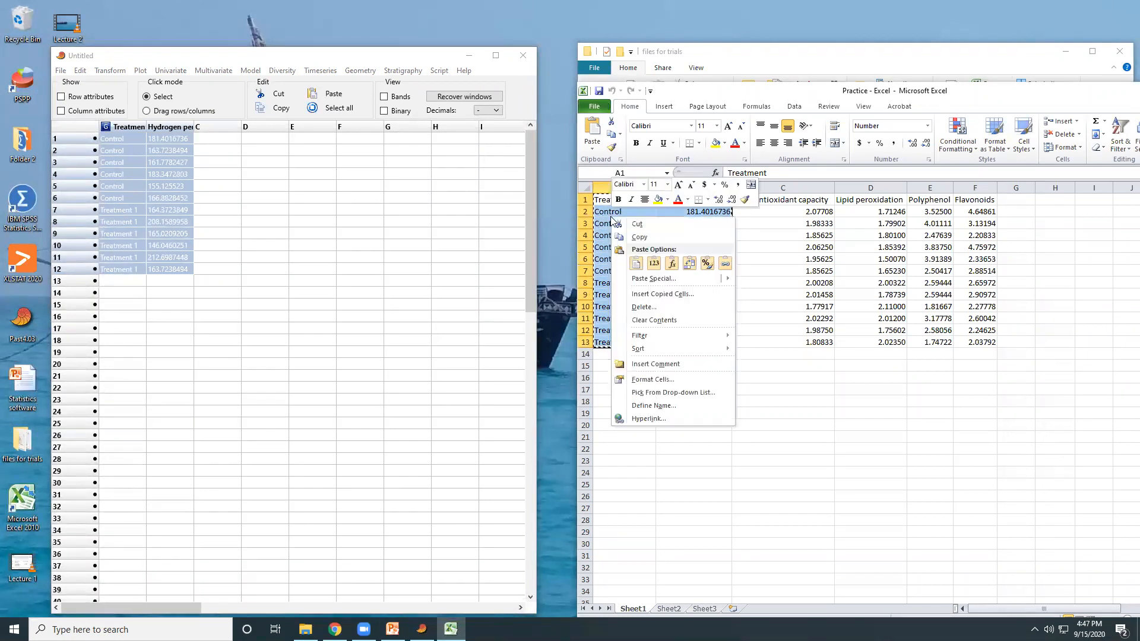
{"action": "left_click", "coordinate": [639, 237]}
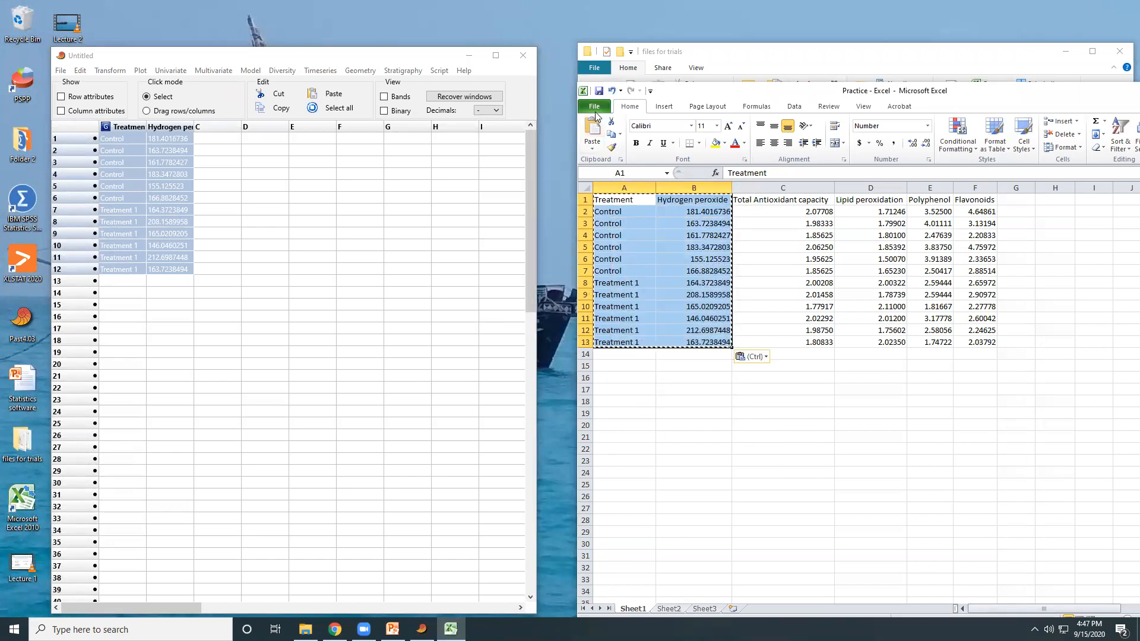
Create a new blank workbook in Excel
{"action": "left_click", "coordinate": [595, 106]}
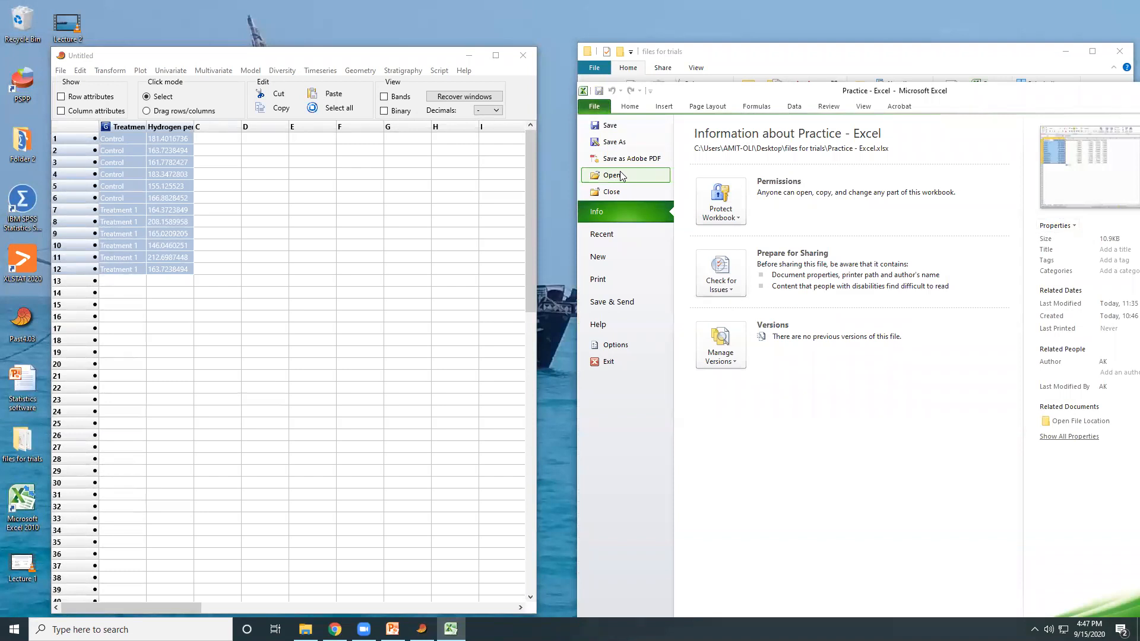
{"action": "left_click", "coordinate": [628, 258]}
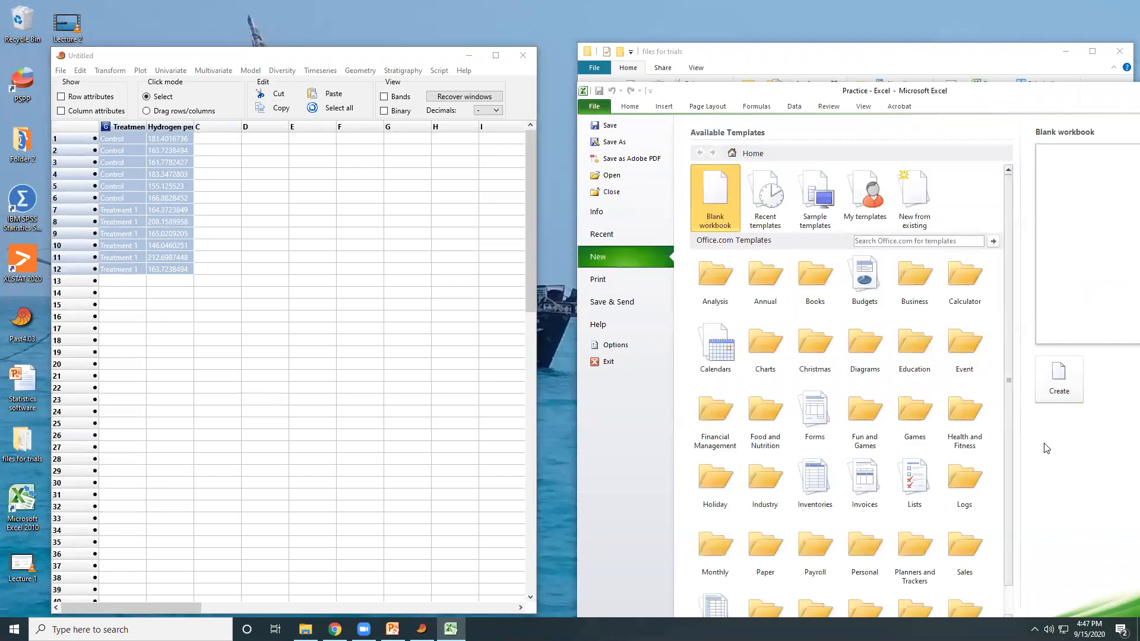
{"action": "left_click", "coordinate": [1063, 376]}
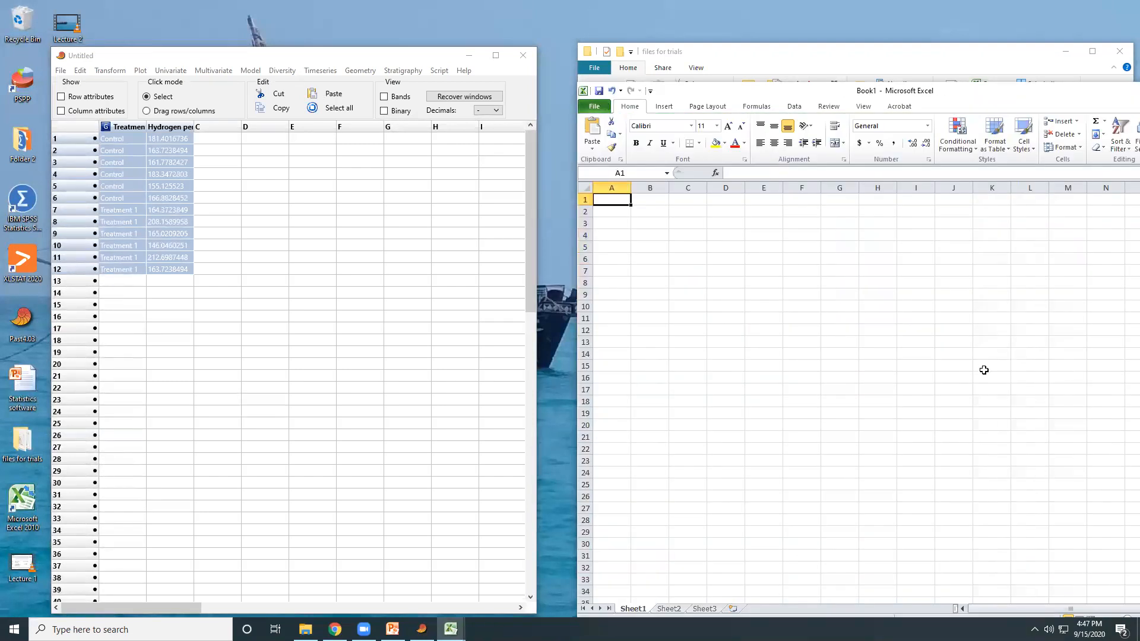
Paste the copied data into the new workbook and save it to the Desktop as an Excel Workbook named PAST.txt, replacing the existing file
{"action": "key", "text": "ctrl+v"}
{"action": "left_click", "coordinate": [594, 106]}
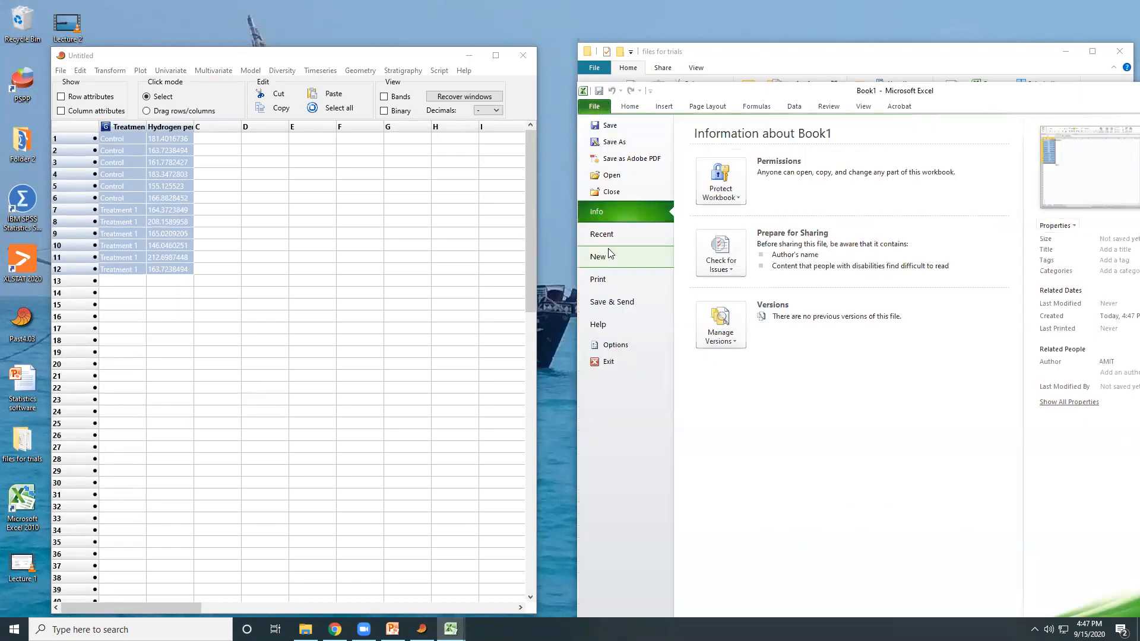
{"action": "left_click", "coordinate": [627, 143]}
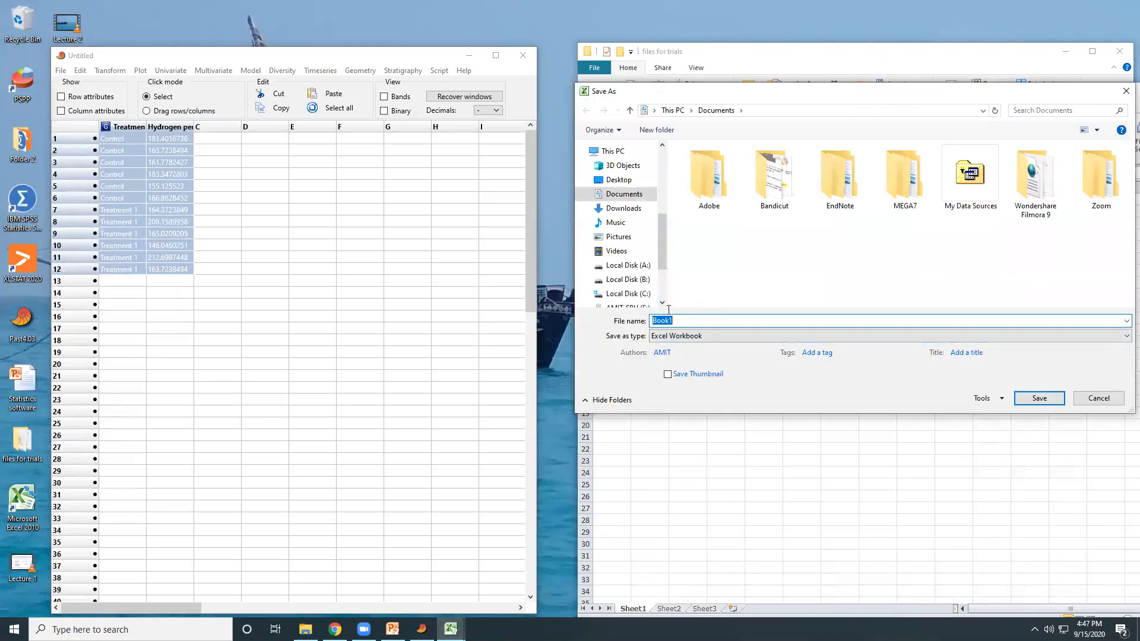
{"action": "type", "text": "PAS"}
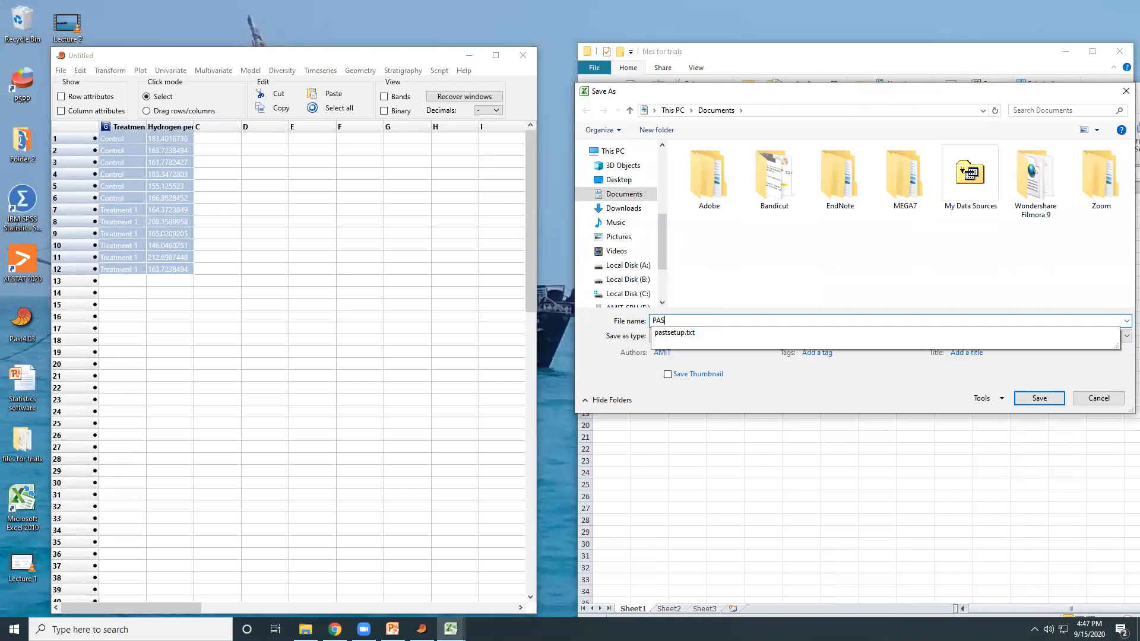
{"action": "type", "text": "T.txt"}
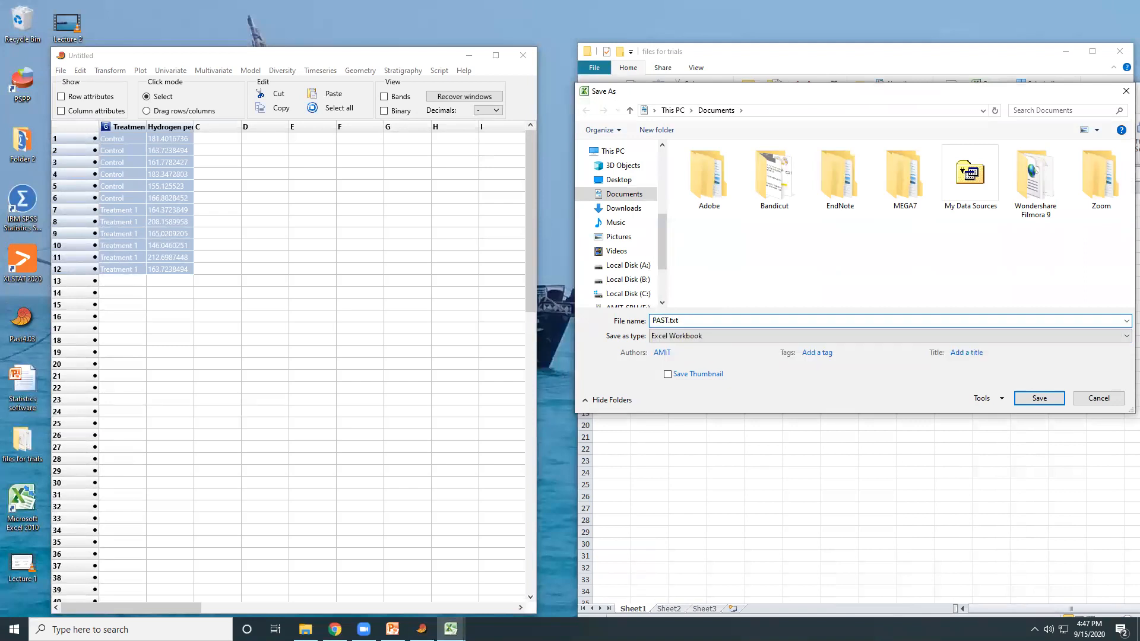
{"action": "left_click", "coordinate": [643, 180]}
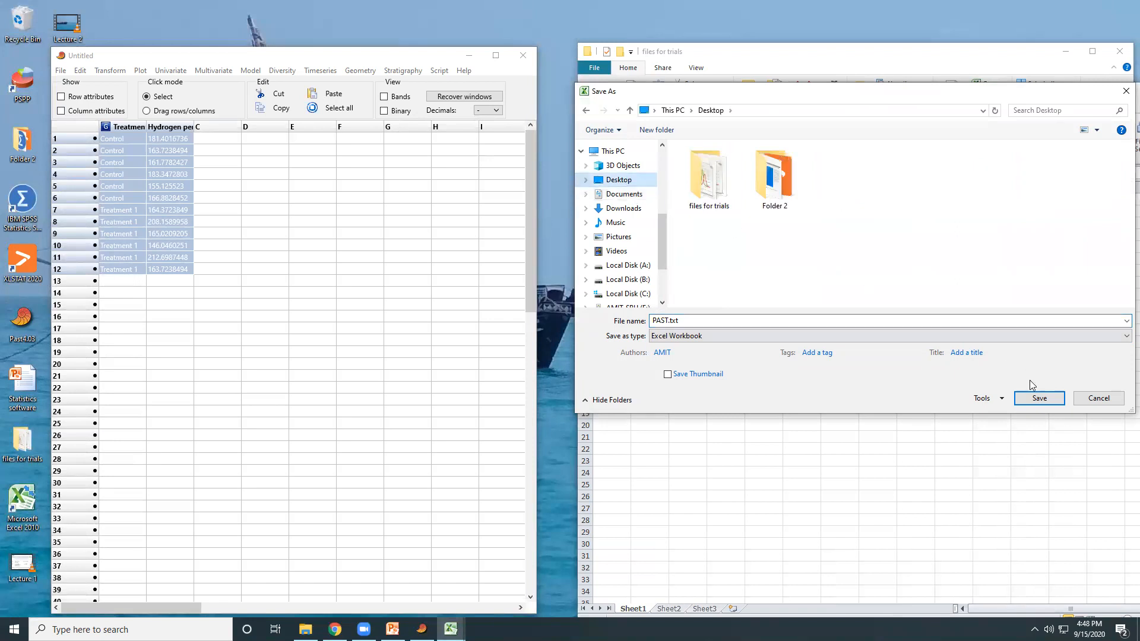
{"action": "left_click", "coordinate": [1038, 399]}
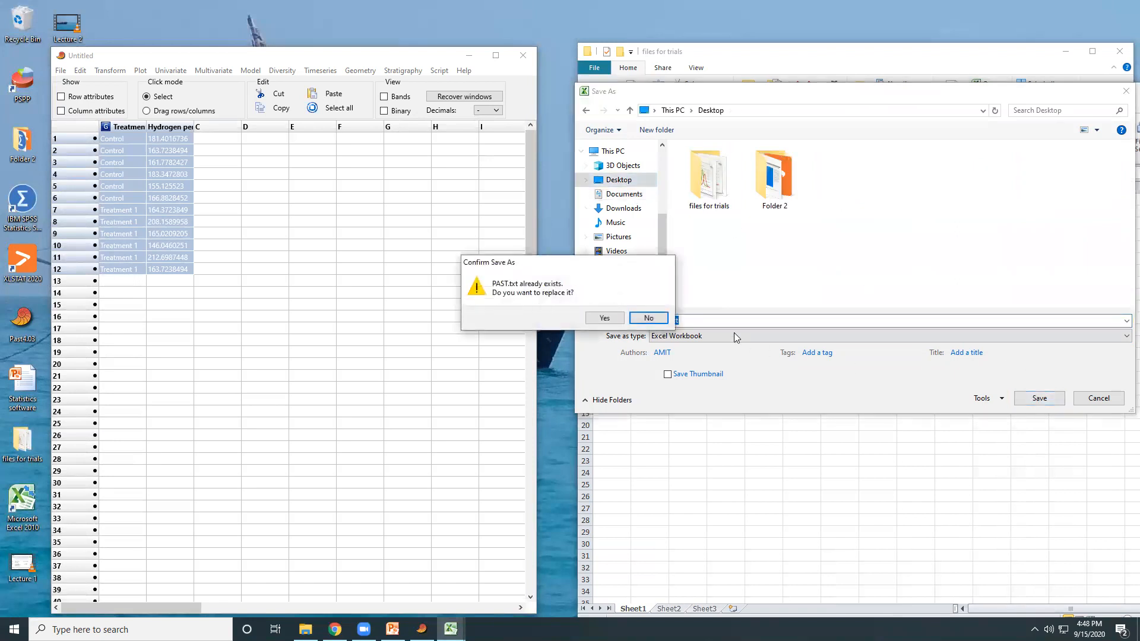
{"action": "left_click", "coordinate": [606, 317]}
Close the new workbook and the Practice - Excel workbook without saving changes to the latter
{"action": "left_click_drag", "start_coordinate": [1047, 95], "coordinate": [809, 105]}
{"action": "left_click", "coordinate": [959, 101]}
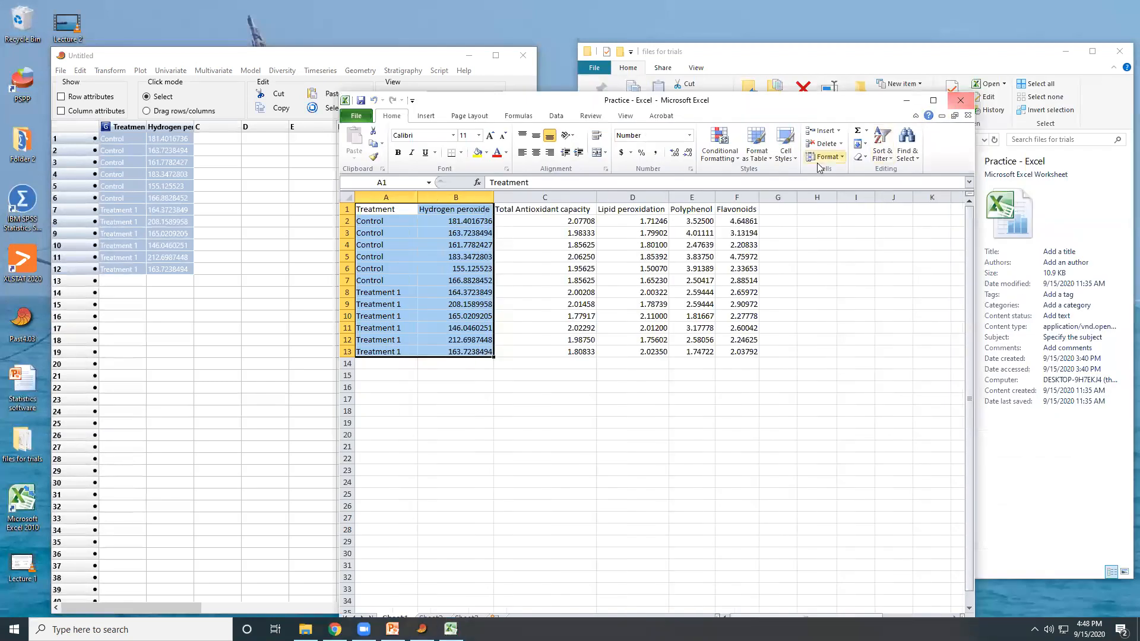
{"action": "left_click", "coordinate": [959, 100]}
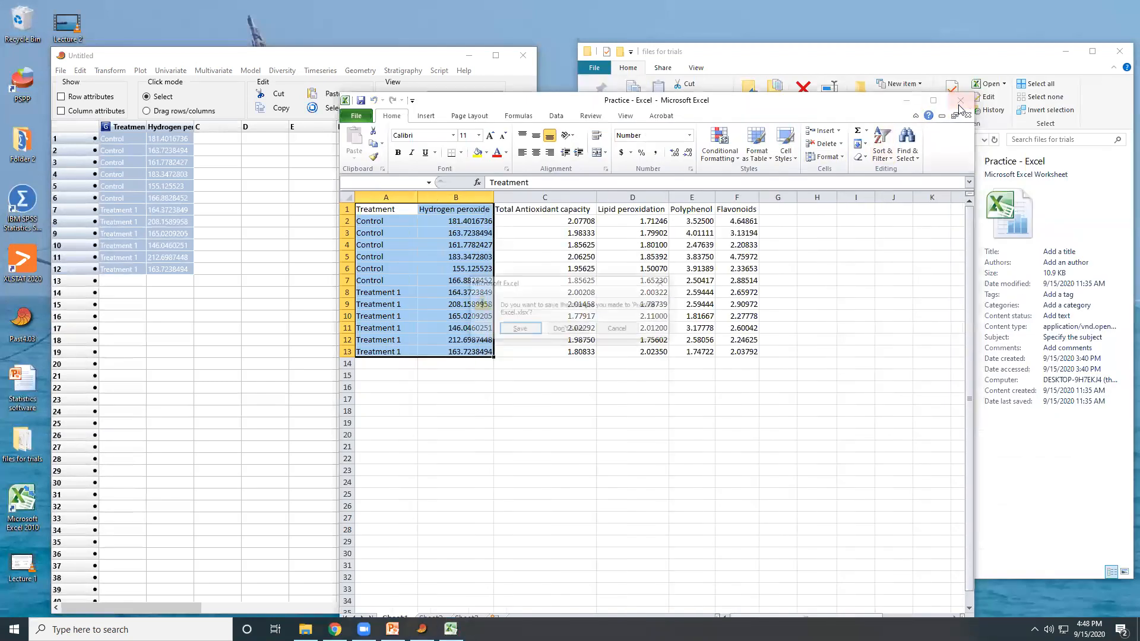
{"action": "left_click", "coordinate": [568, 330]}
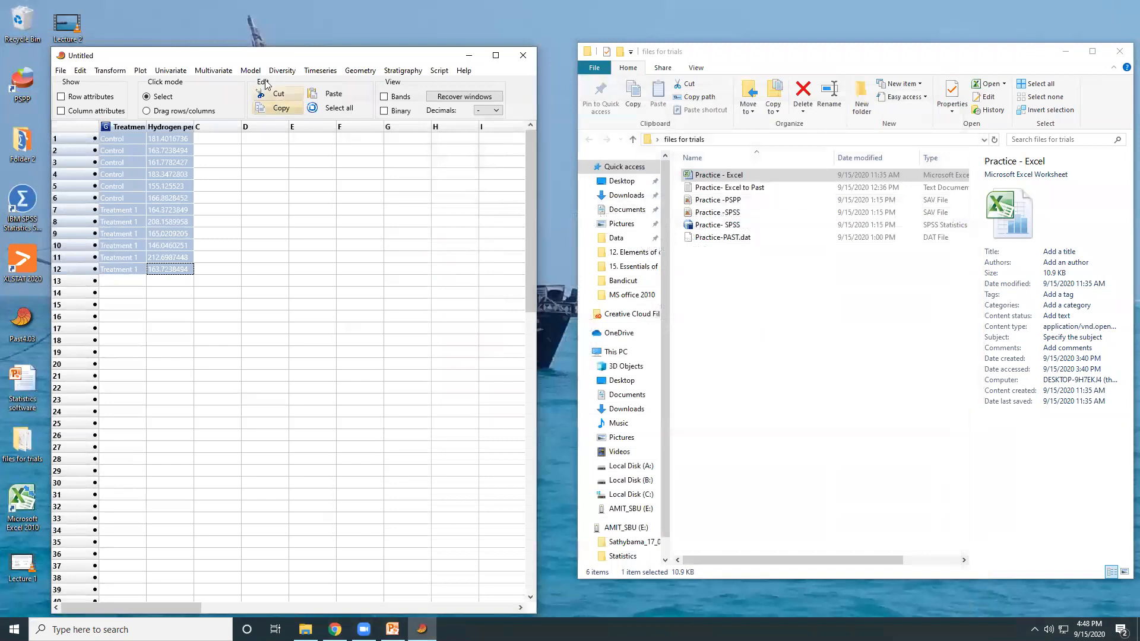
Move the PAST window clear of the desktop files and replace its current data with a new empty spreadsheet
{"action": "left_click_drag", "start_coordinate": [275, 56], "coordinate": [381, 64]}
{"action": "left_click", "coordinate": [167, 78]}
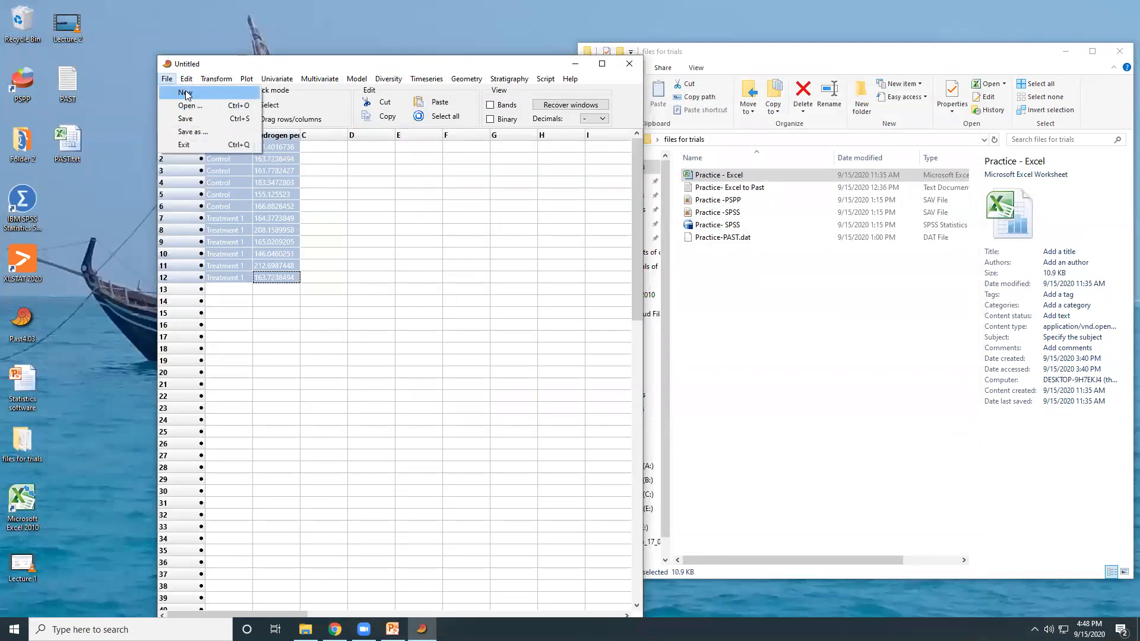
{"action": "left_click", "coordinate": [186, 92]}
{"action": "left_click", "coordinate": [612, 359]}
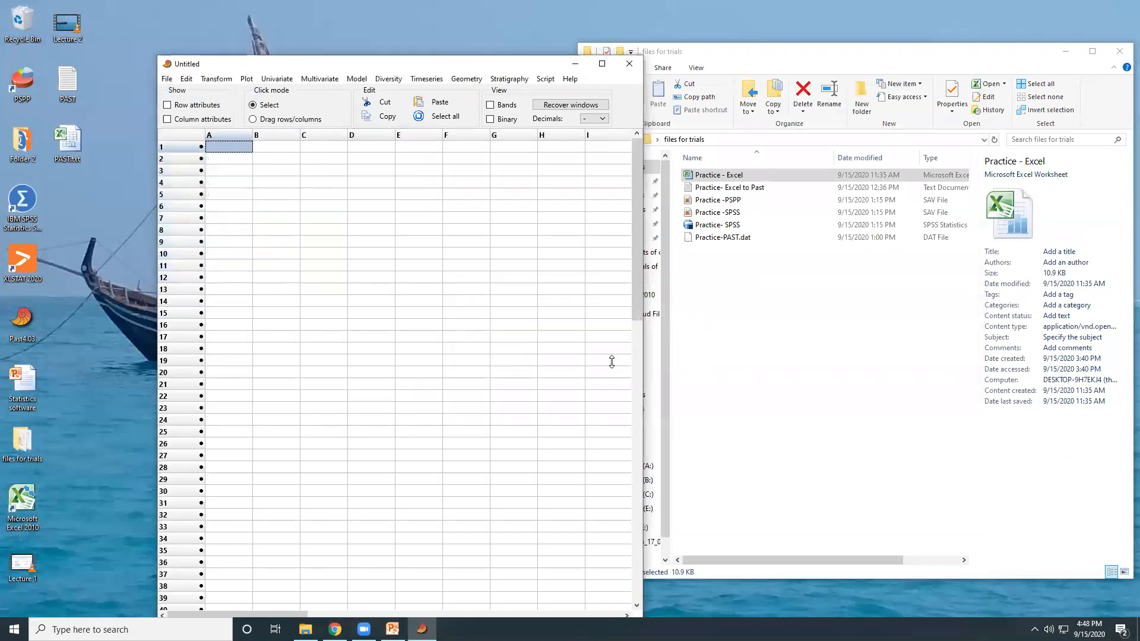
Browse the Desktop files from PAST's Open dialog, select PAST.txt, and open that workbook from the desktop in Excel
{"action": "left_click", "coordinate": [169, 79]}
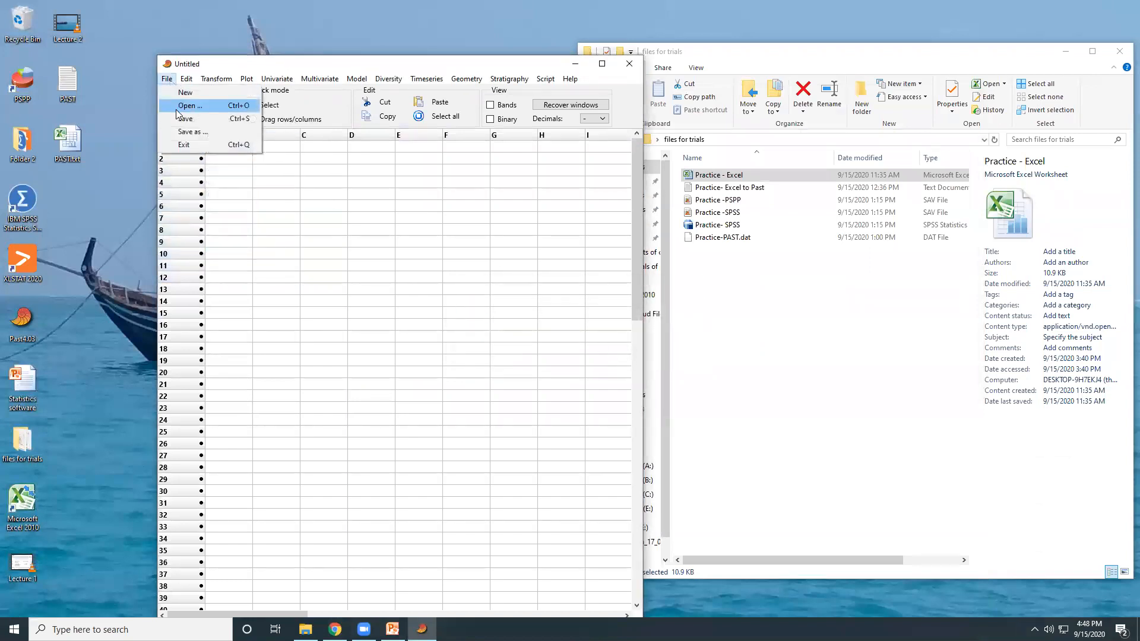
{"action": "left_click", "coordinate": [184, 106]}
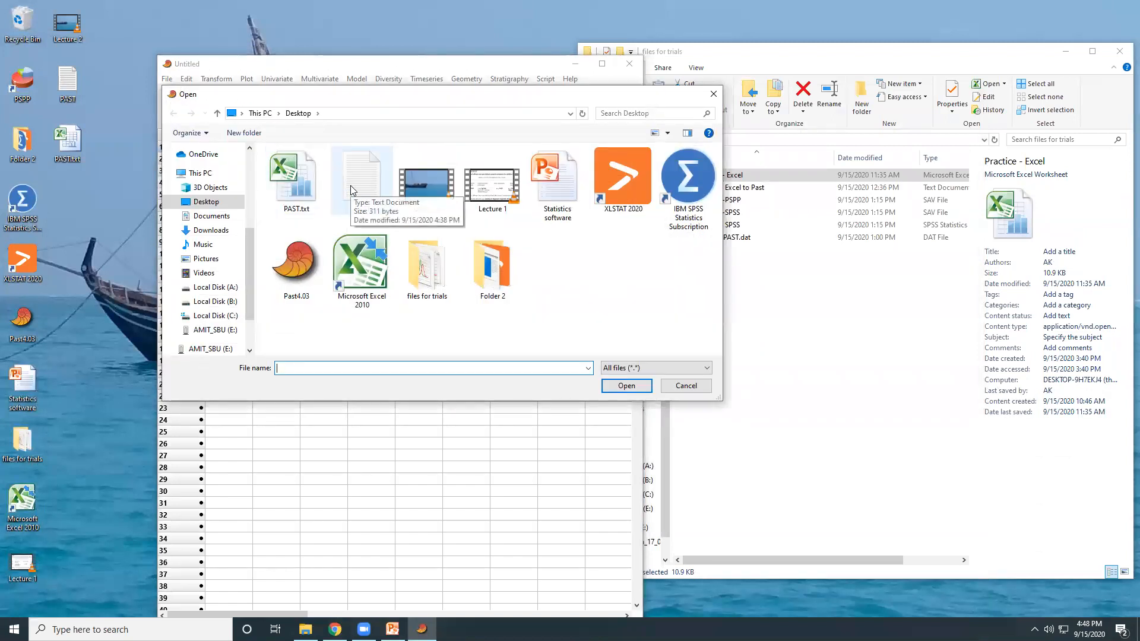
{"action": "left_click", "coordinate": [296, 184]}
{"action": "right_click", "coordinate": [296, 183]}
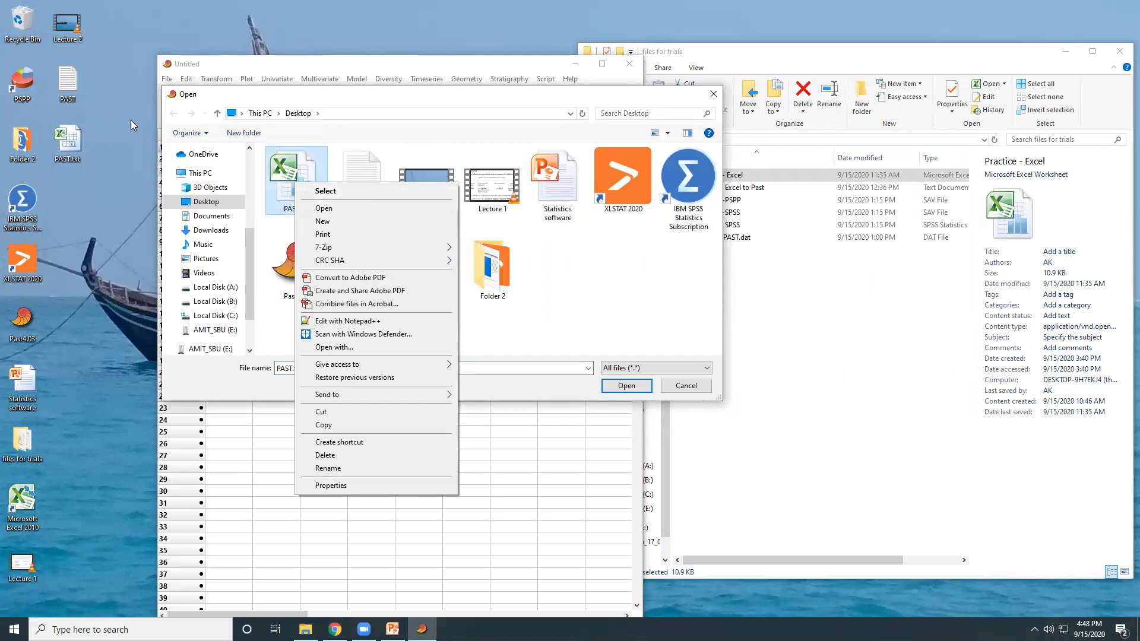
{"action": "double_click", "coordinate": [72, 143]}
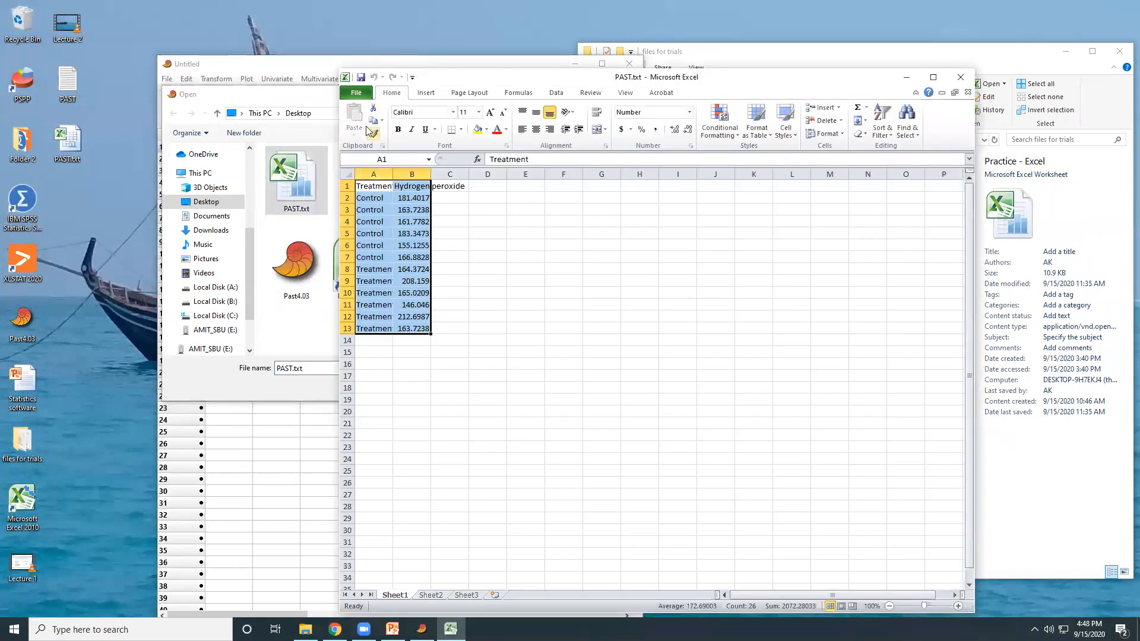
Save the active sheet to the Desktop as Text (Tab delimited) named PAST, replacing the existing file, and close Excel without saving again
{"action": "left_click", "coordinate": [355, 93]}
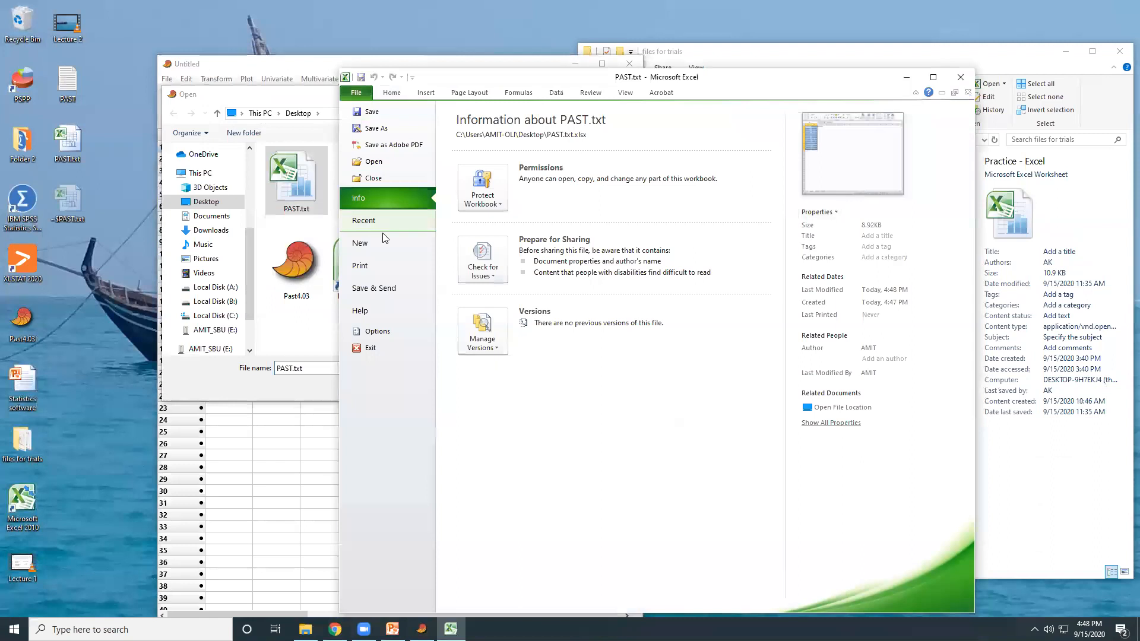
{"action": "left_click", "coordinate": [376, 128]}
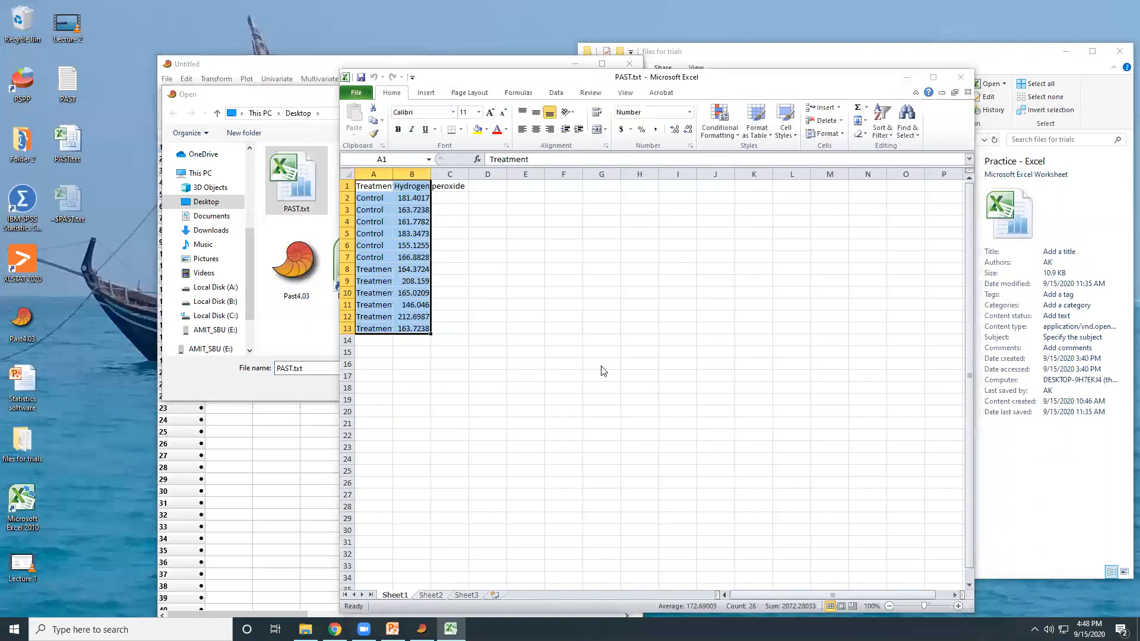
{"action": "left_click", "coordinate": [570, 321]}
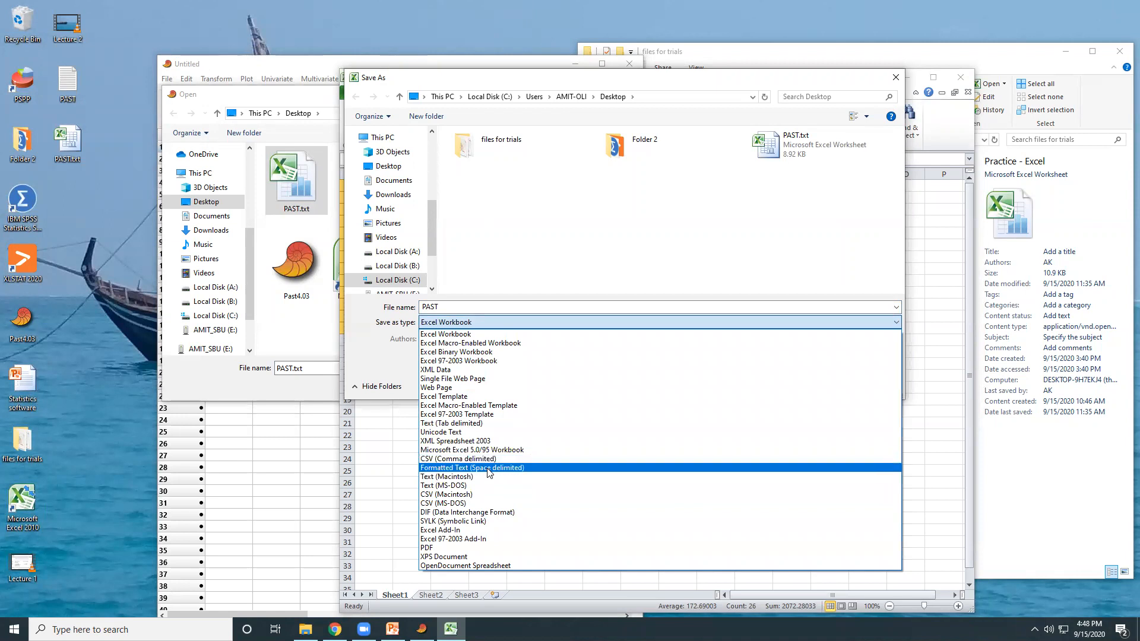
{"action": "left_click", "coordinate": [484, 424]}
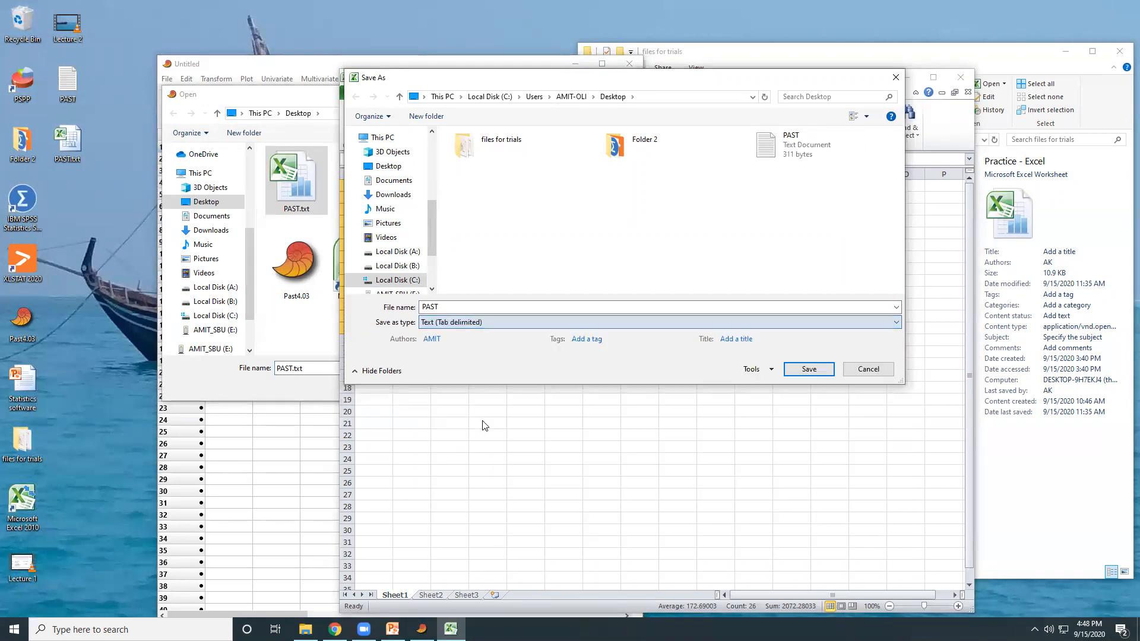
{"action": "left_click", "coordinate": [809, 368]}
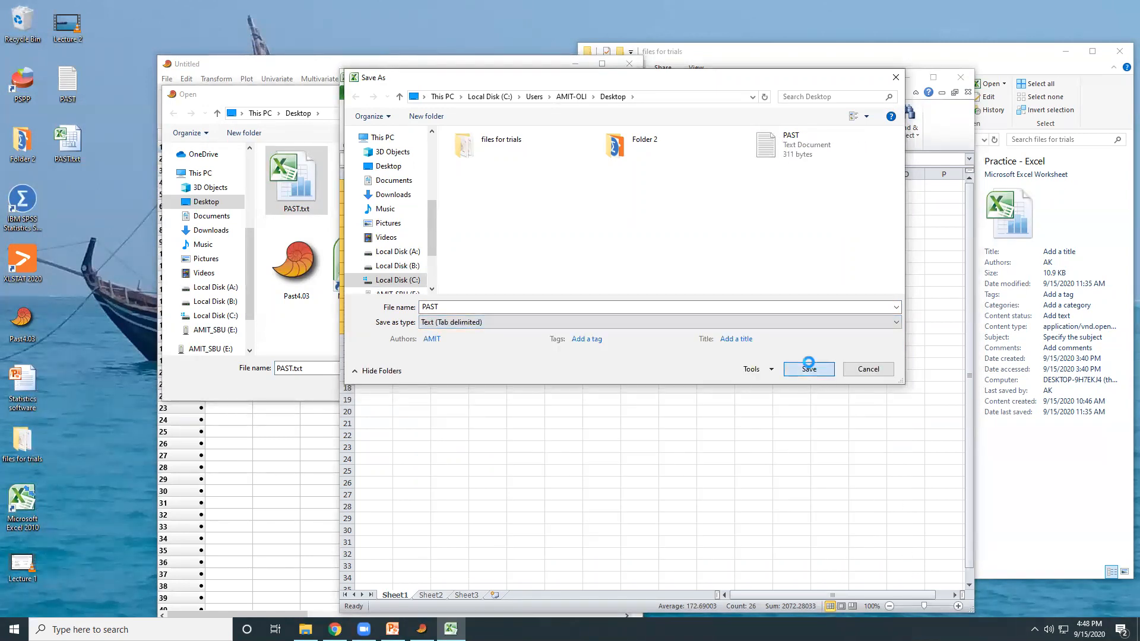
{"action": "left_click", "coordinate": [603, 318]}
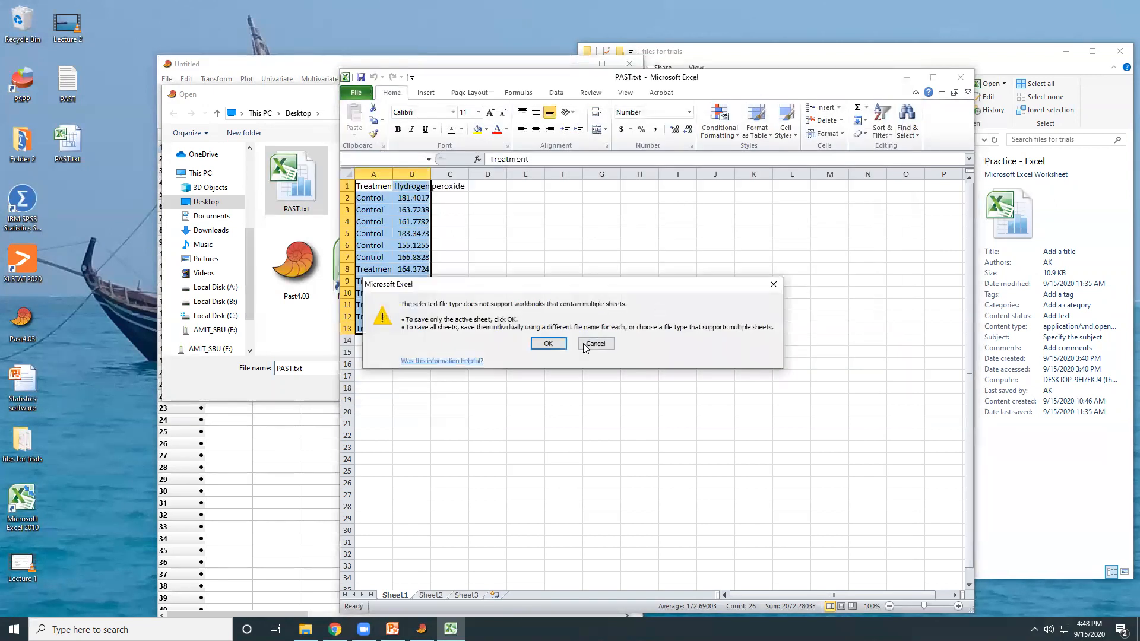
{"action": "left_click", "coordinate": [549, 343]}
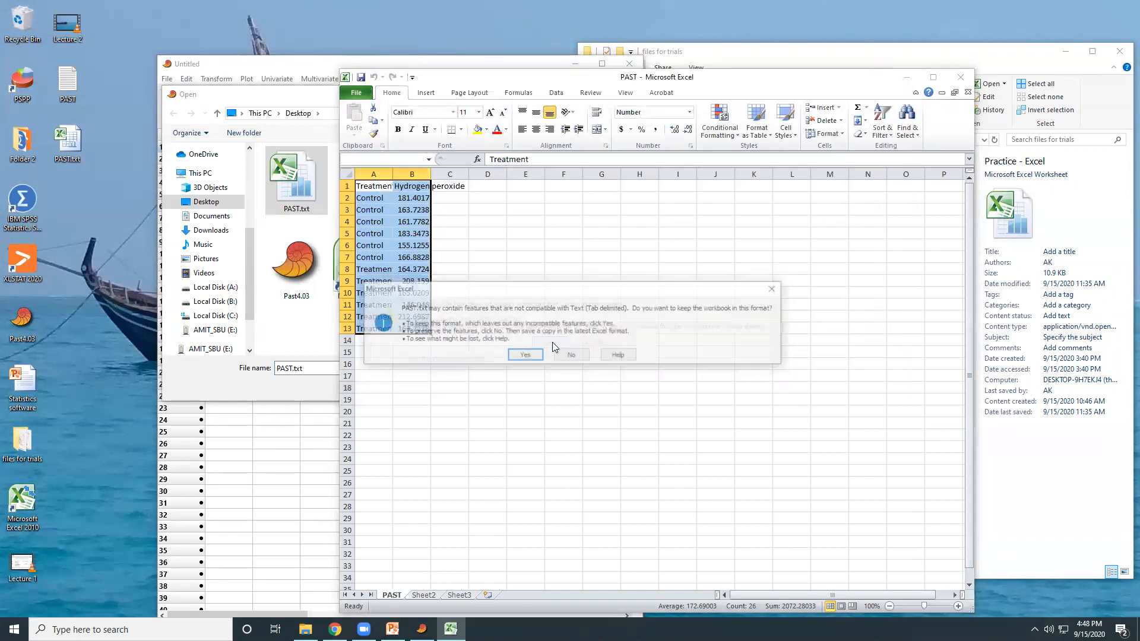
{"action": "left_click", "coordinate": [527, 357]}
{"action": "left_click", "coordinate": [961, 77]}
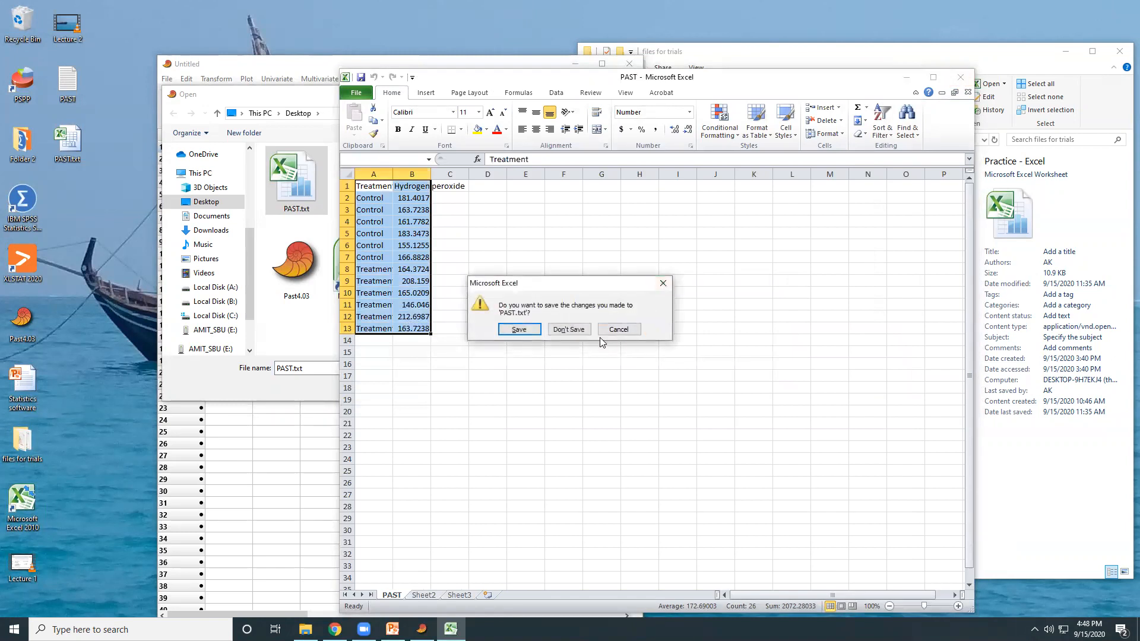
{"action": "left_click", "coordinate": [569, 329]}
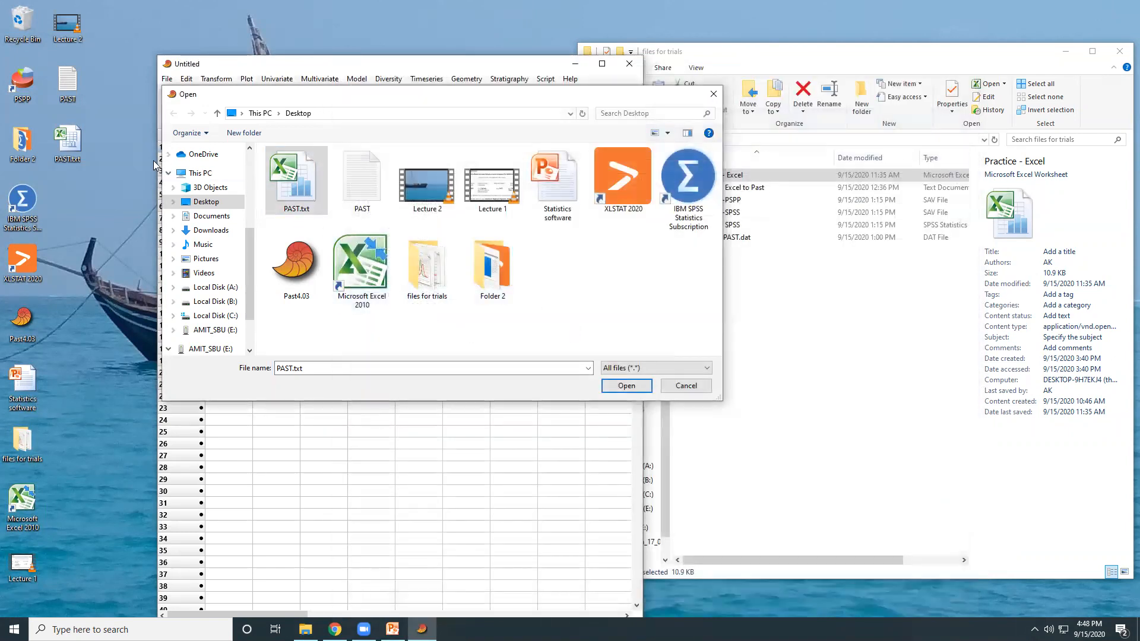
Import the PAST text file into PAST with rows as only data cells, columns as names and data, and Tab separator, in a maximized window
{"action": "right_click", "coordinate": [90, 188]}
{"action": "left_click", "coordinate": [108, 220]}
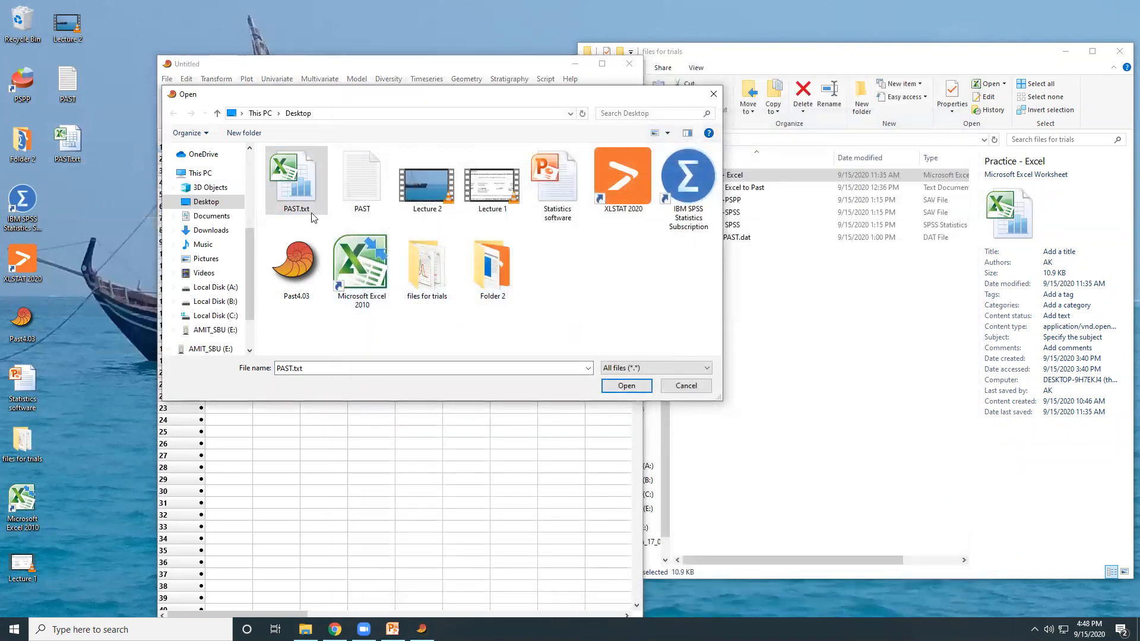
{"action": "left_click", "coordinate": [358, 170]}
{"action": "left_click", "coordinate": [627, 386]}
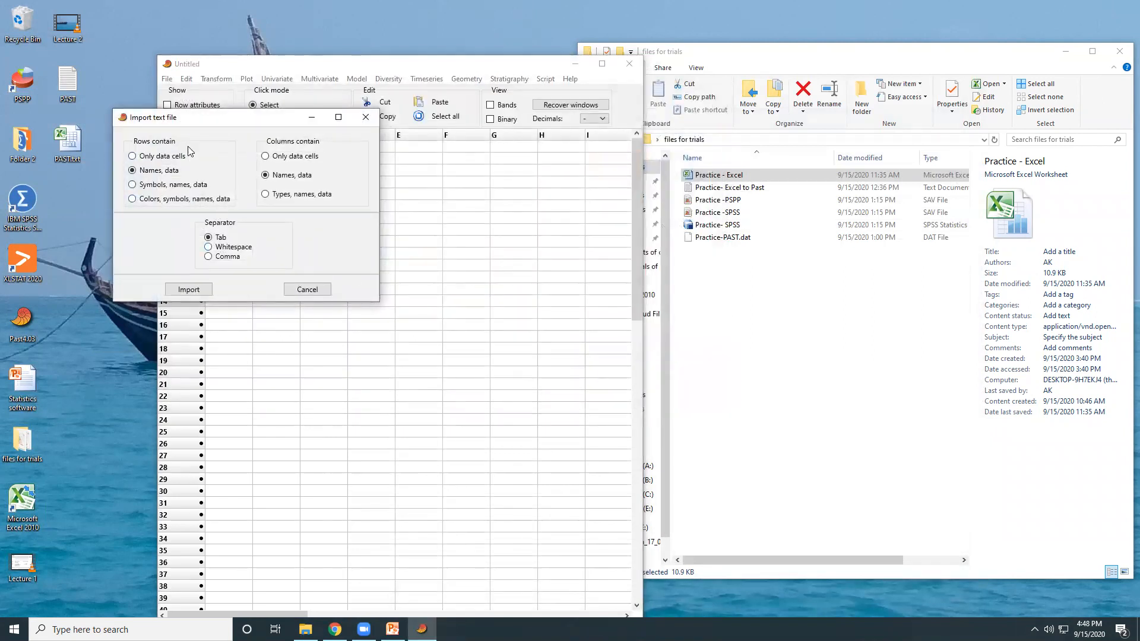
{"action": "left_click_drag", "start_coordinate": [187, 121], "coordinate": [356, 231]}
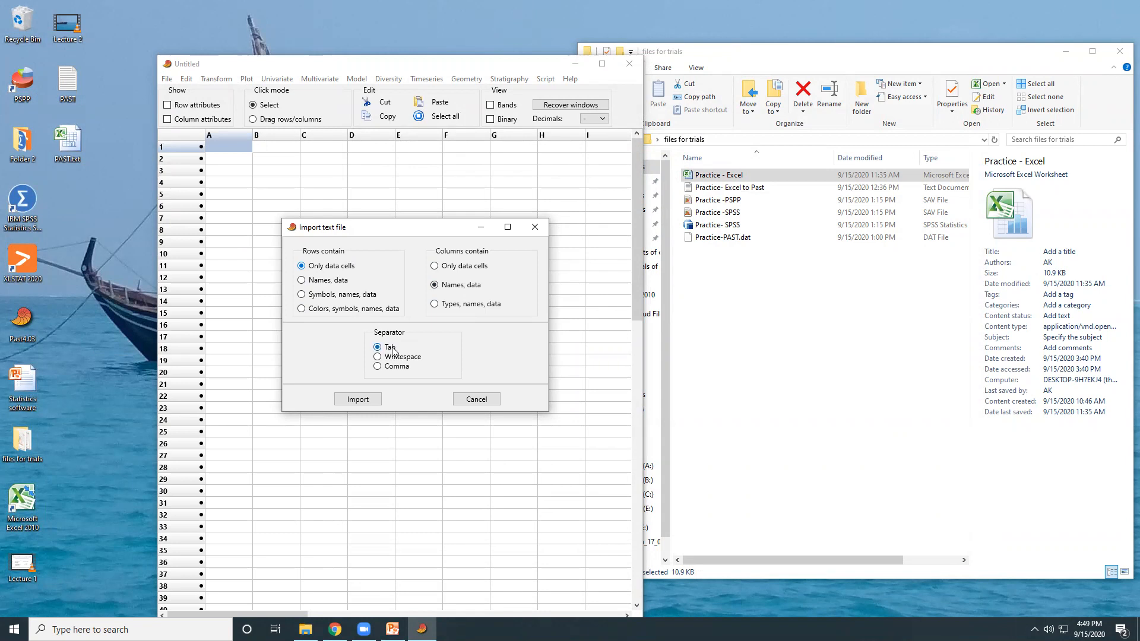
{"action": "left_click", "coordinate": [359, 400]}
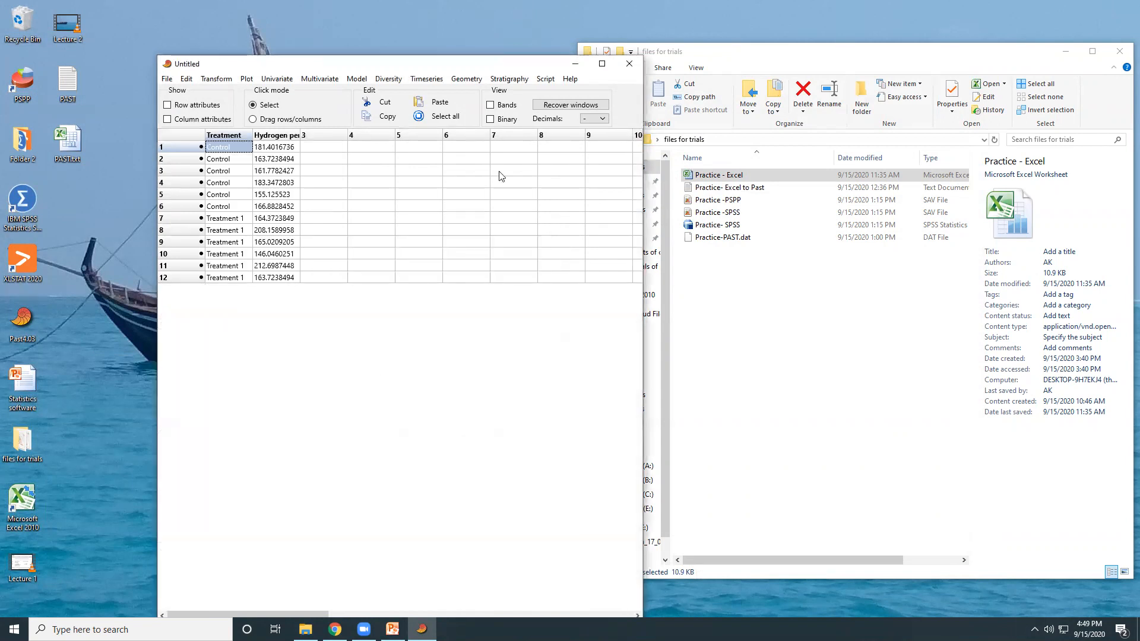
{"action": "left_click", "coordinate": [602, 64]}
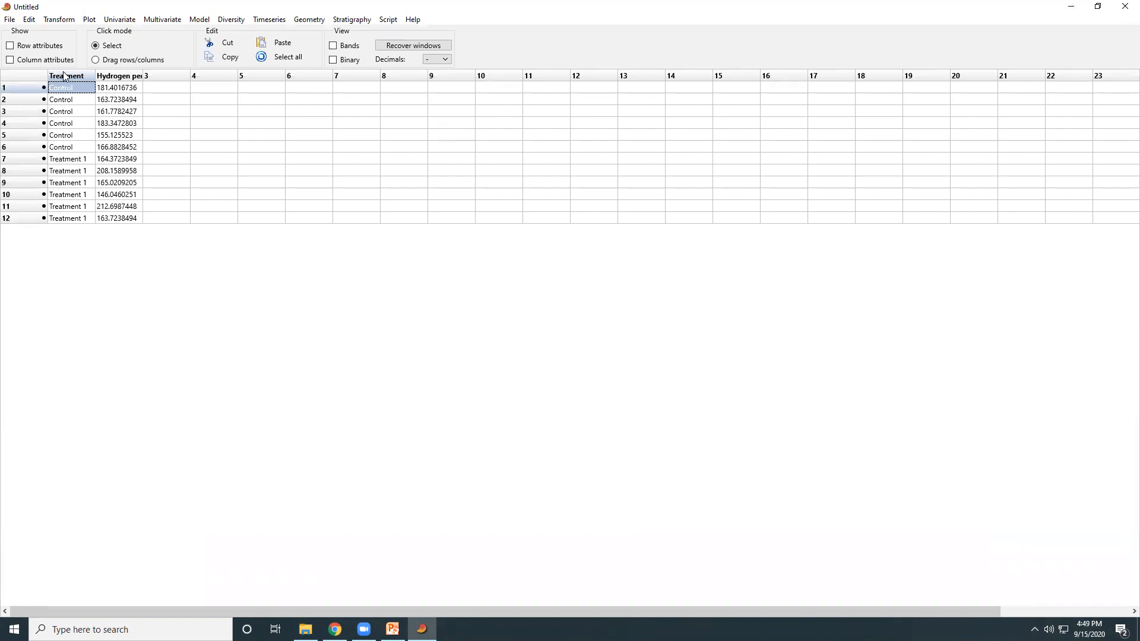
Try to compute univariate summary statistics for the Treatment and Hydrogen peroxide data in rows 1 to 12
{"action": "left_click_drag", "start_coordinate": [81, 91], "coordinate": [121, 226]}
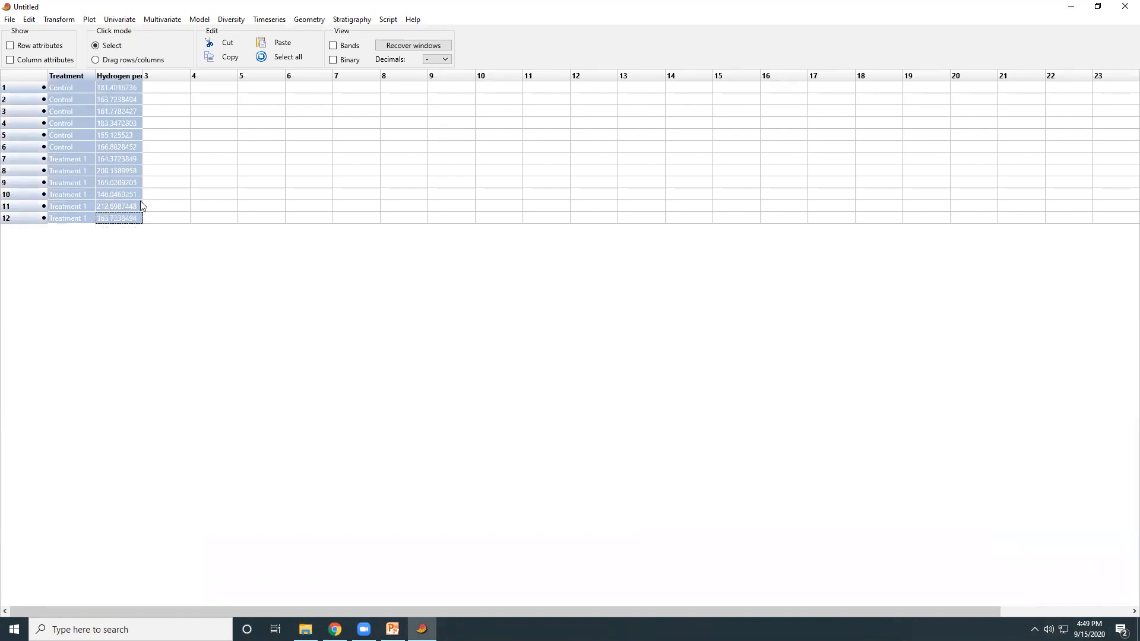
{"action": "left_click", "coordinate": [165, 19]}
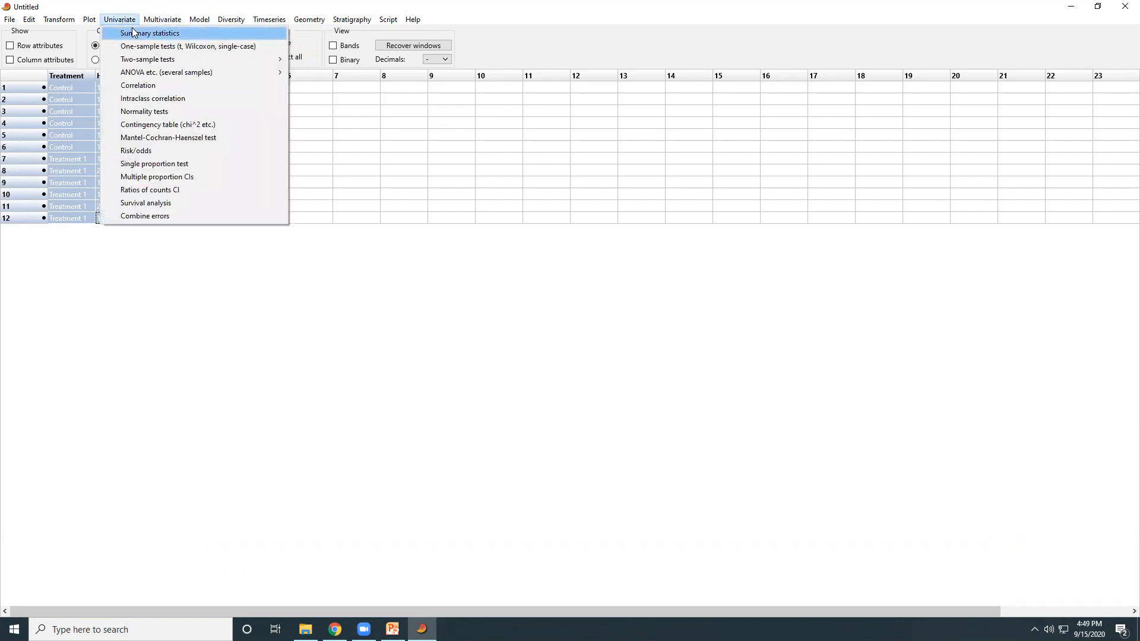
{"action": "left_click", "coordinate": [134, 32]}
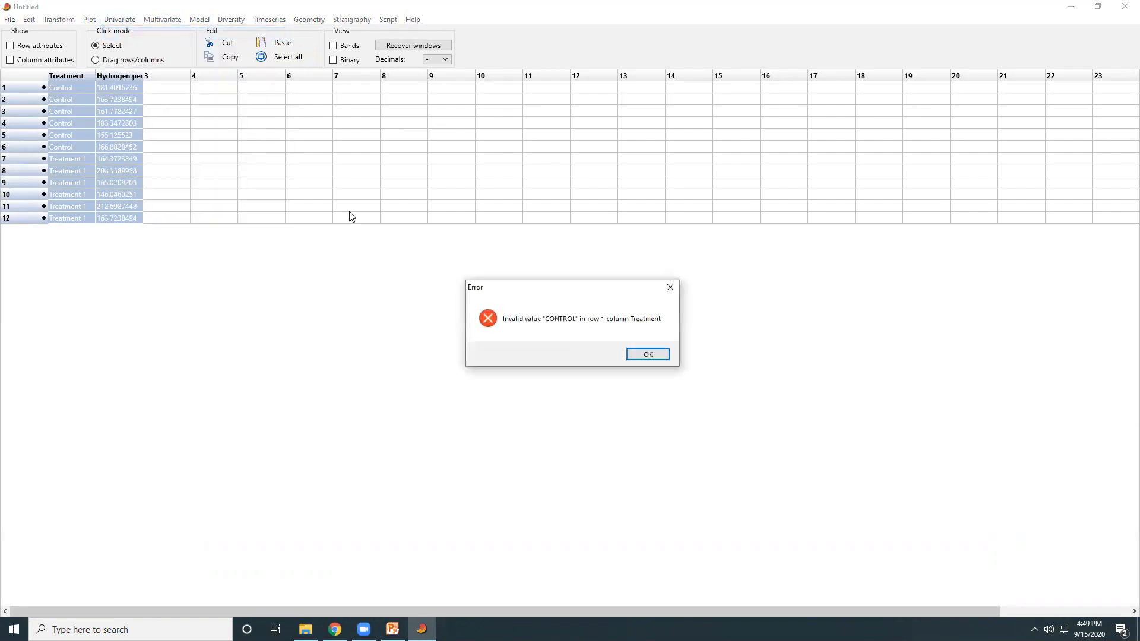
{"action": "left_click", "coordinate": [642, 355]}
Show the column attributes, set the Treatment column's type to Group, and hide the attributes again
{"action": "left_click", "coordinate": [63, 86]}
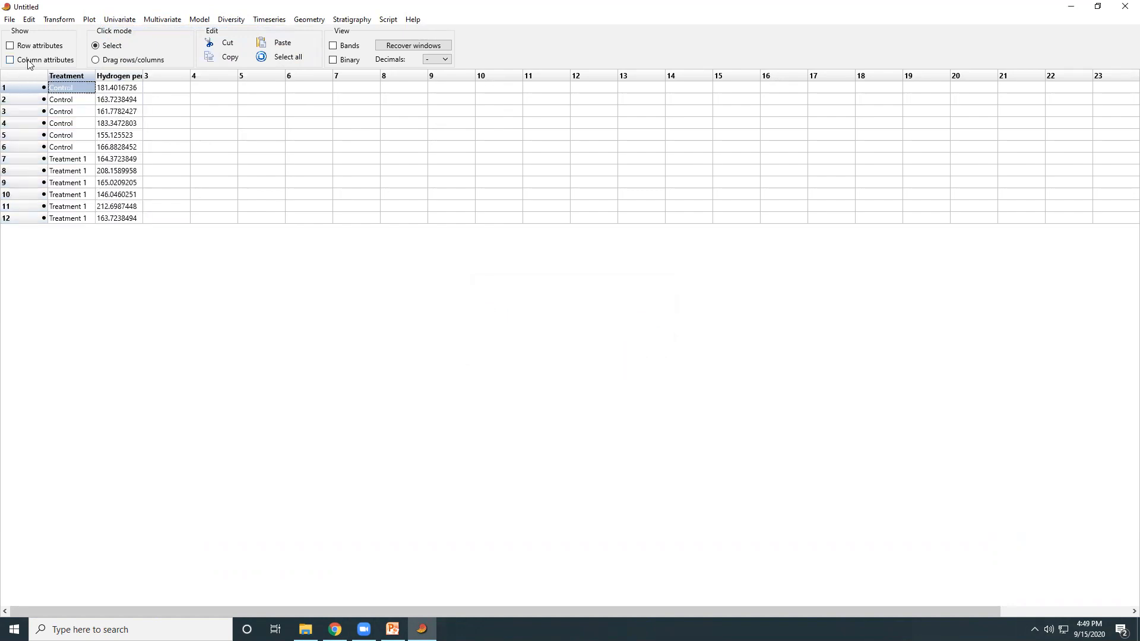
{"action": "left_click", "coordinate": [17, 61]}
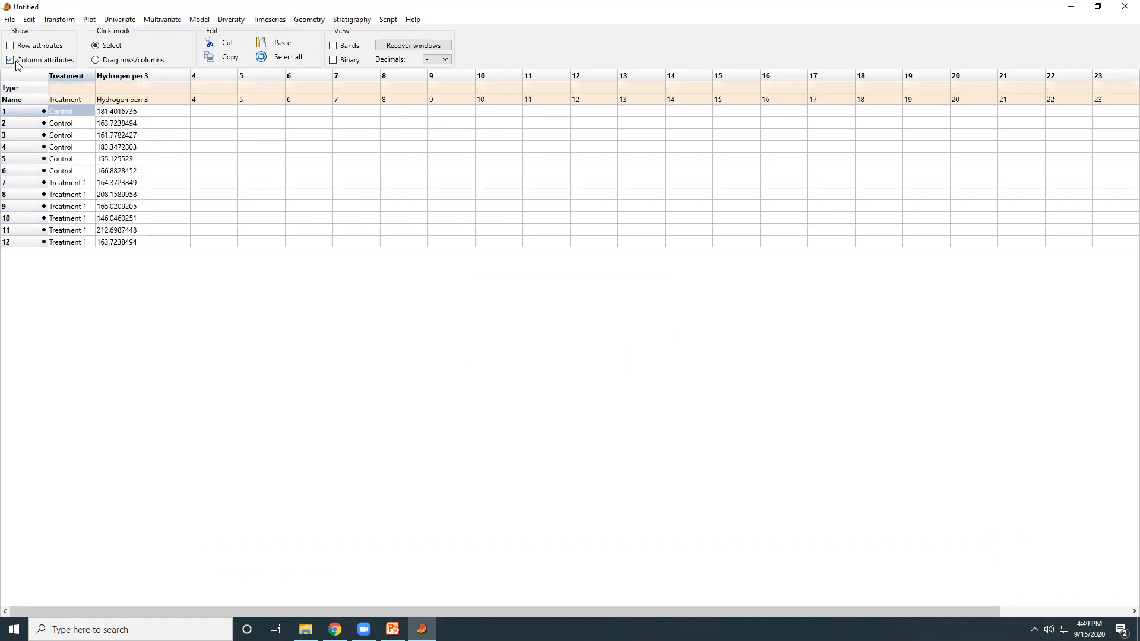
{"action": "left_click", "coordinate": [75, 87]}
{"action": "left_click", "coordinate": [80, 90]}
{"action": "left_click", "coordinate": [88, 87]}
{"action": "left_click", "coordinate": [70, 113]}
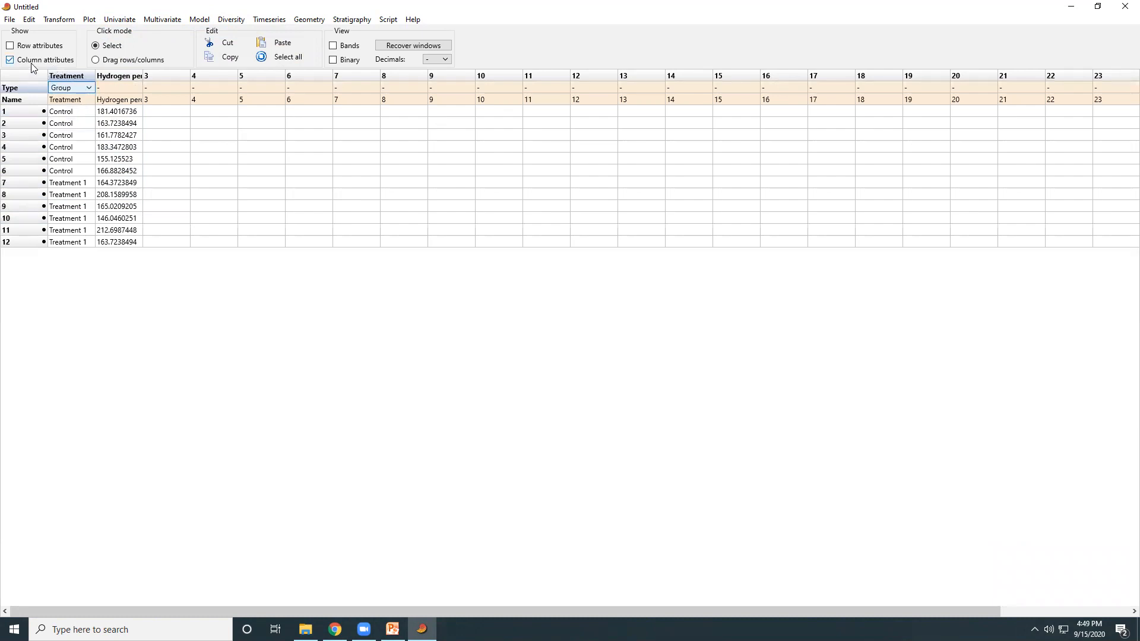
{"action": "left_click", "coordinate": [165, 130]}
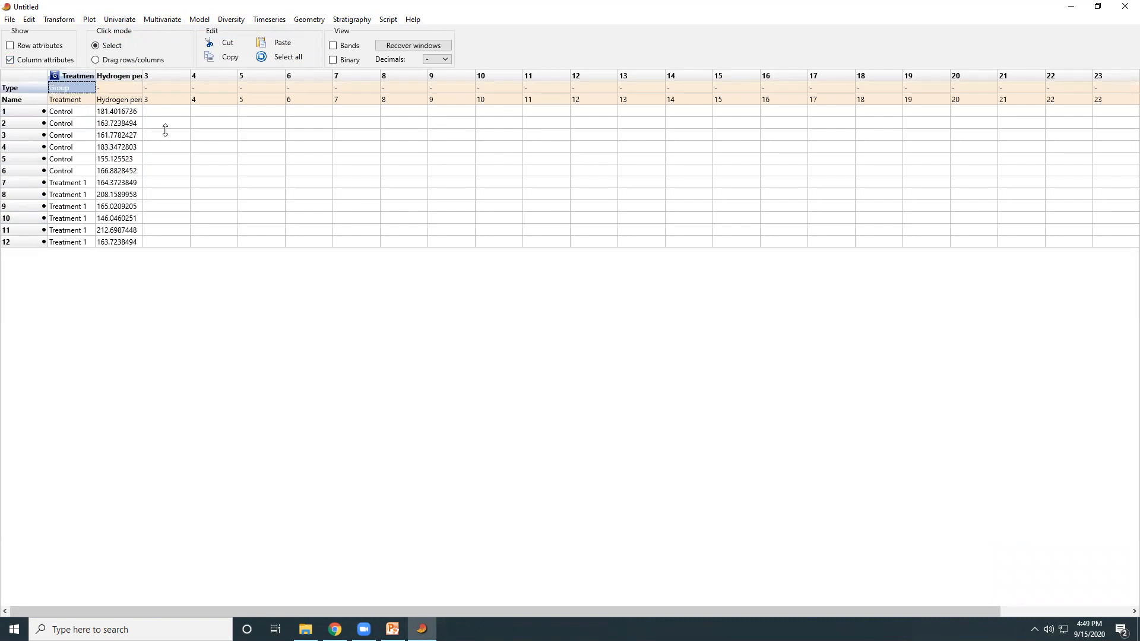
{"action": "left_click", "coordinate": [35, 60]}
Select the Treatment and Hydrogen peroxide data in rows 1 to 12, view their summary statistics by group, and close the results
{"action": "left_click_drag", "start_coordinate": [71, 87], "coordinate": [123, 219]}
{"action": "left_click_drag", "start_coordinate": [65, 88], "coordinate": [117, 219]}
{"action": "left_click", "coordinate": [119, 19]}
{"action": "left_click", "coordinate": [136, 33]}
{"action": "left_click_drag", "start_coordinate": [281, 134], "coordinate": [555, 172]}
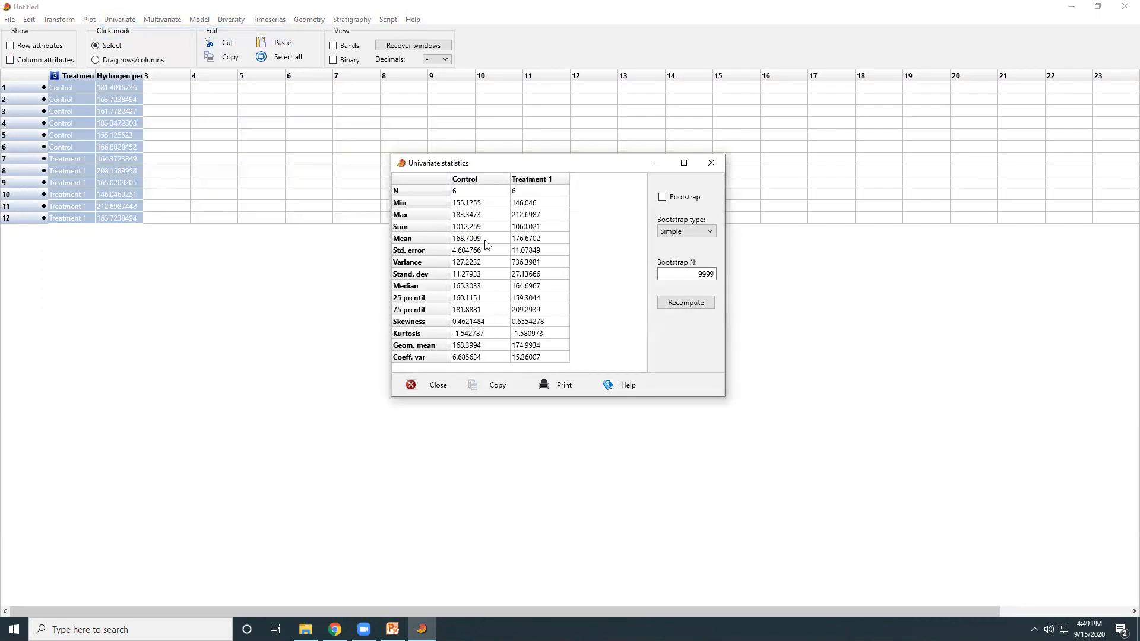
{"action": "left_click", "coordinate": [720, 163]}
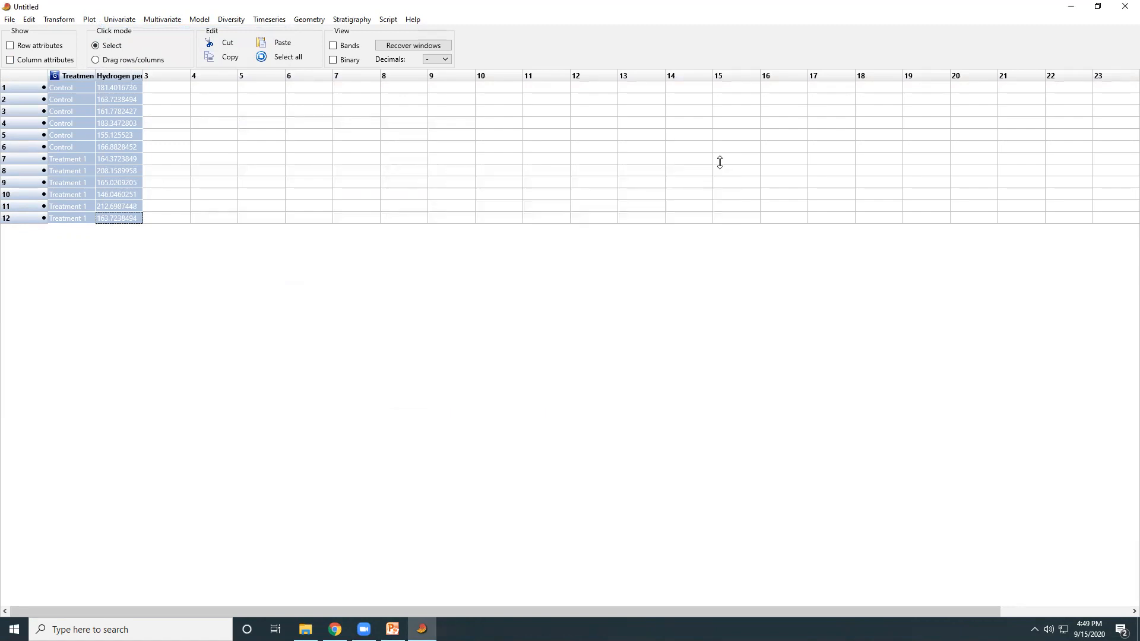